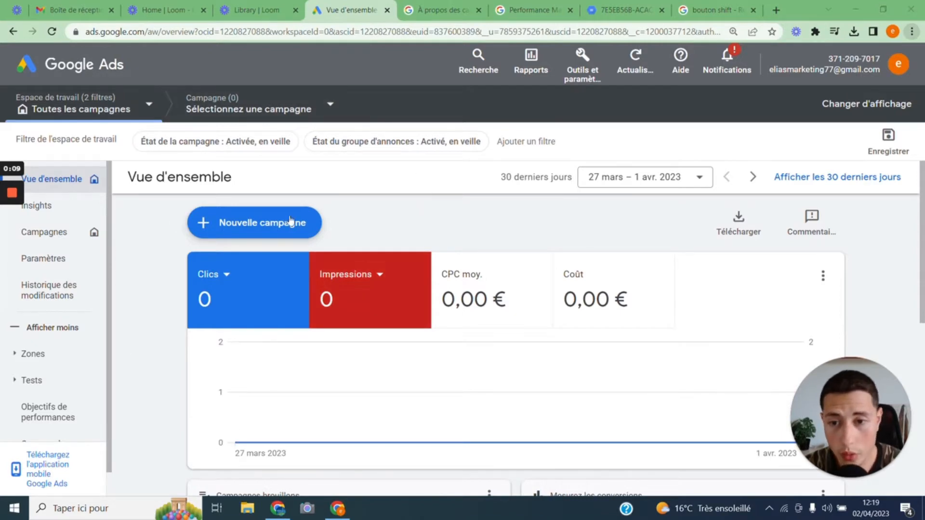
# Start a new campaign with the Prospects objective and look over its conversion goals and the available conversion tools
pyautogui.click(264, 221)
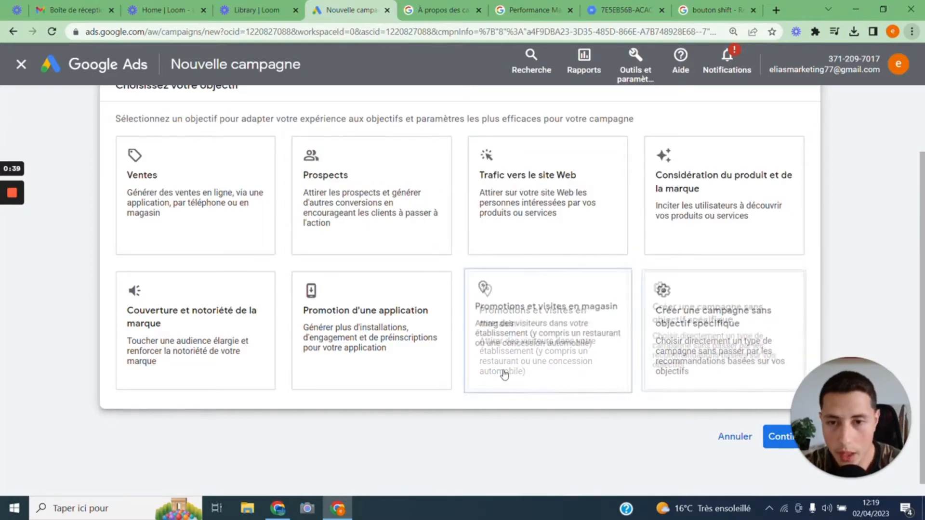
pyautogui.click(364, 221)
pyautogui.scroll(-4, 660, 293)
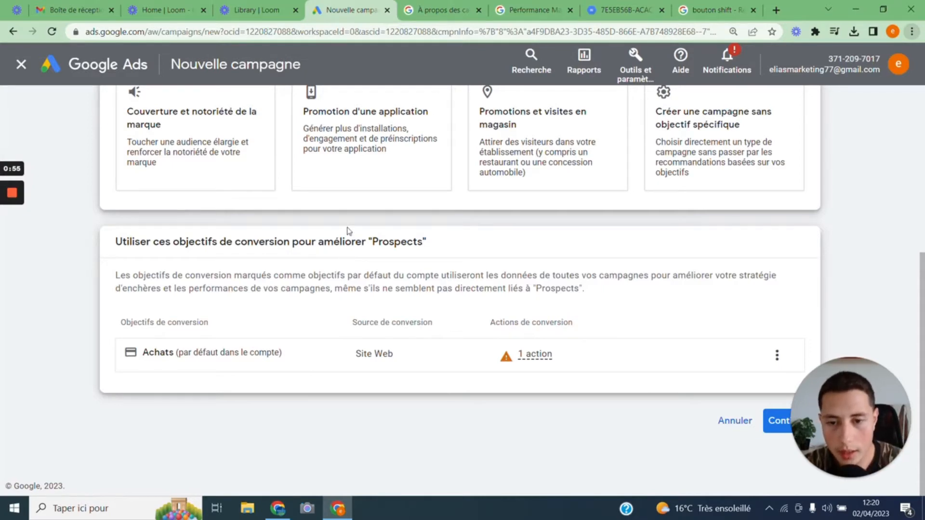
pyautogui.scroll(1, 347, 232)
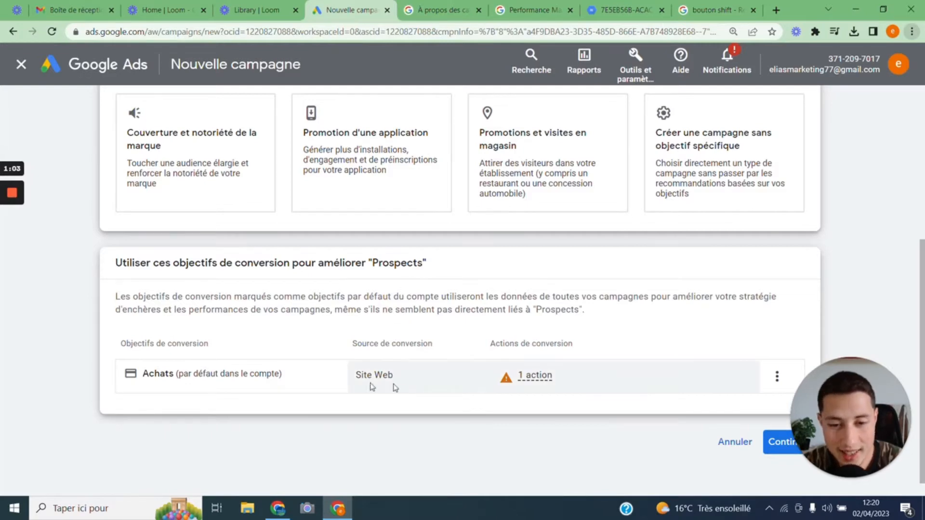
pyautogui.moveTo(464, 379)
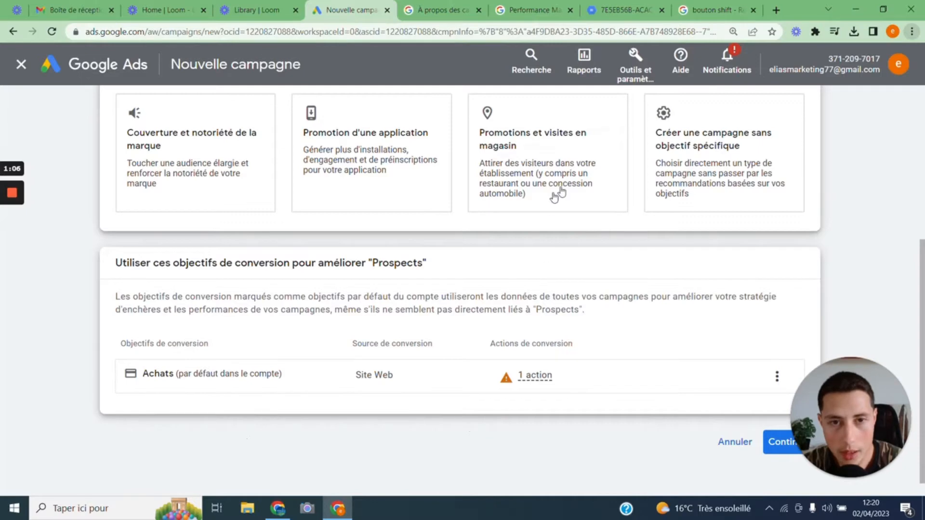
pyautogui.click(635, 82)
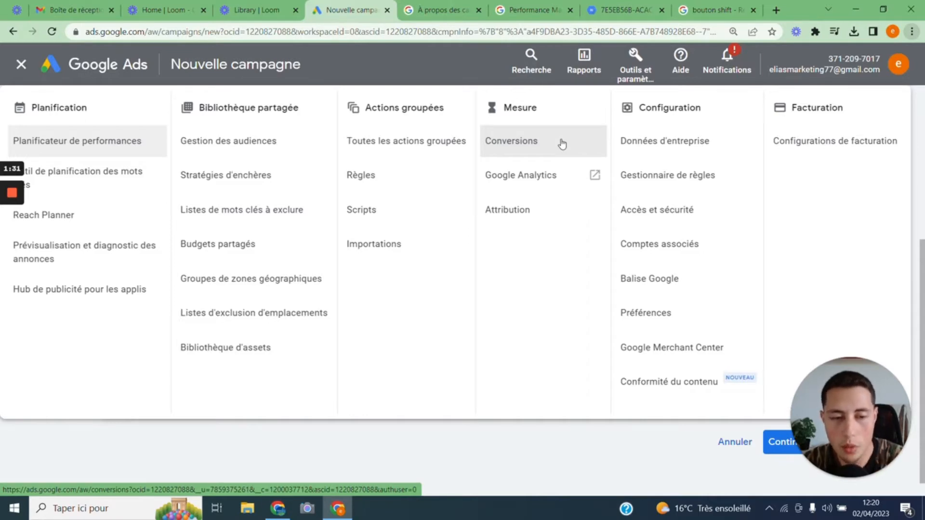
pyautogui.click(537, 448)
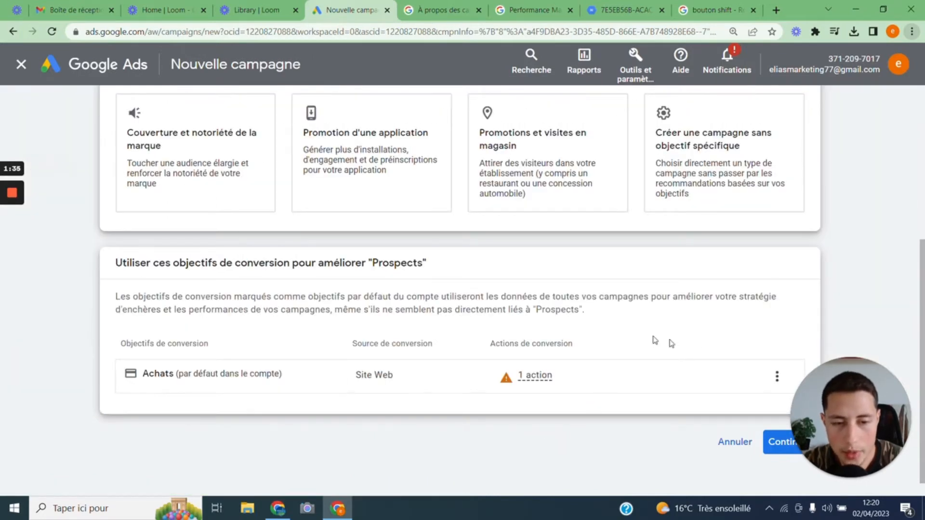
# Continue as a Discovery campaign with exemple.fr as the landing page, and check the status of its conversion goal
pyautogui.click(768, 452)
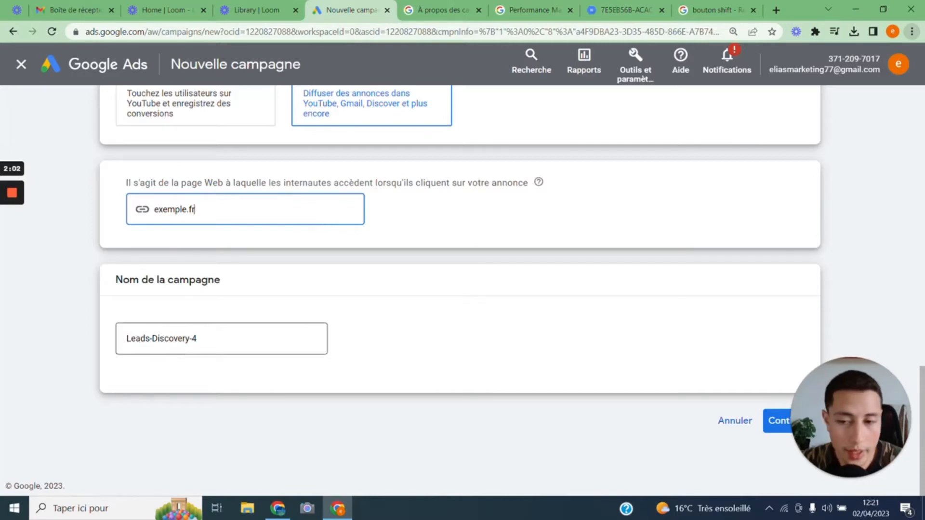
pyautogui.click(773, 421)
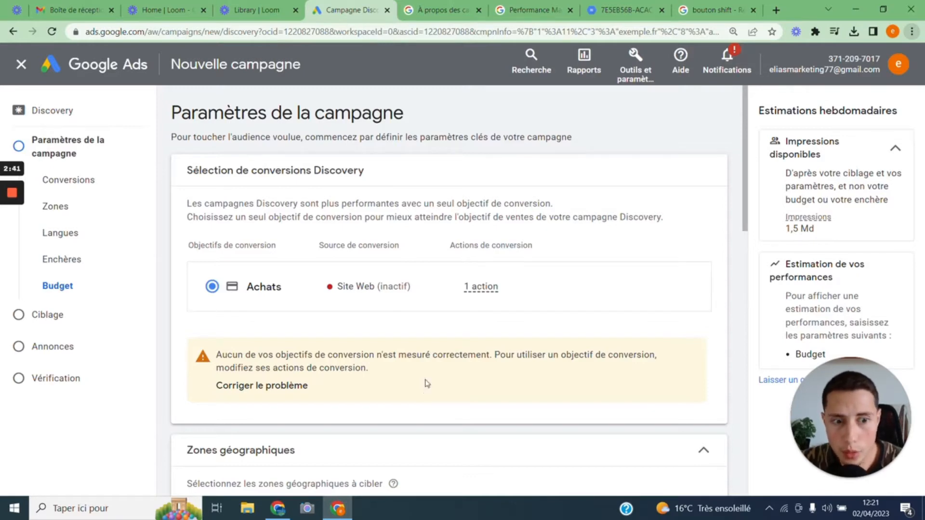
pyautogui.scroll(-1, 515, 338)
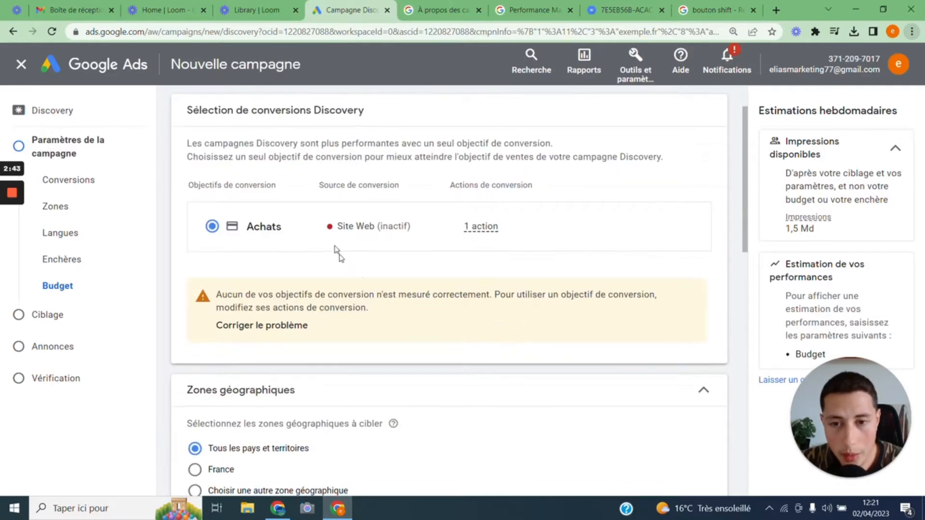
pyautogui.moveTo(332, 229)
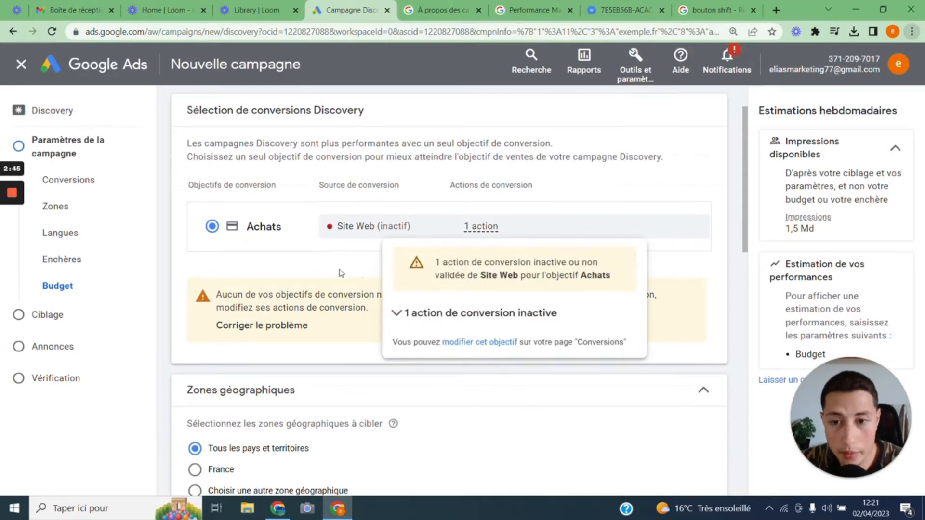
# Try radius targeting in kilometres in the advanced location search for another geographic area, and cancel it
pyautogui.scroll(-4, 341, 280)
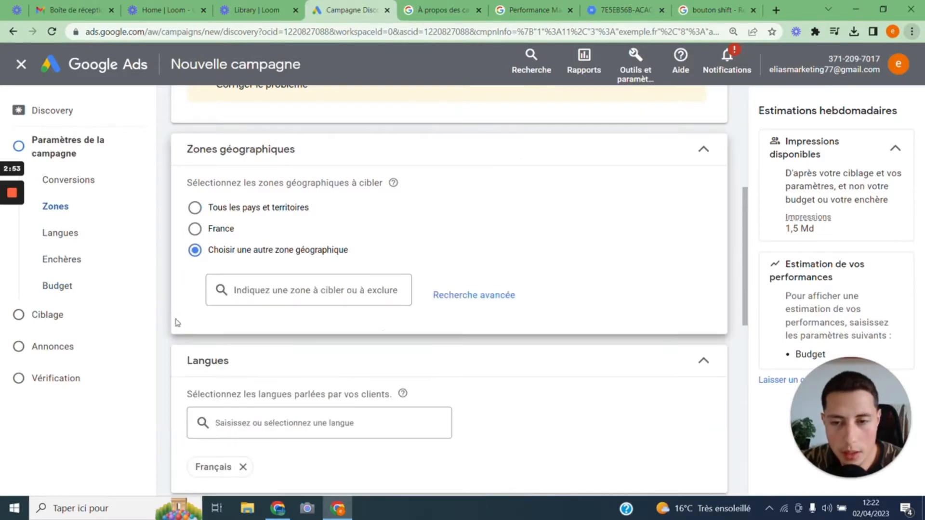
pyautogui.click(443, 299)
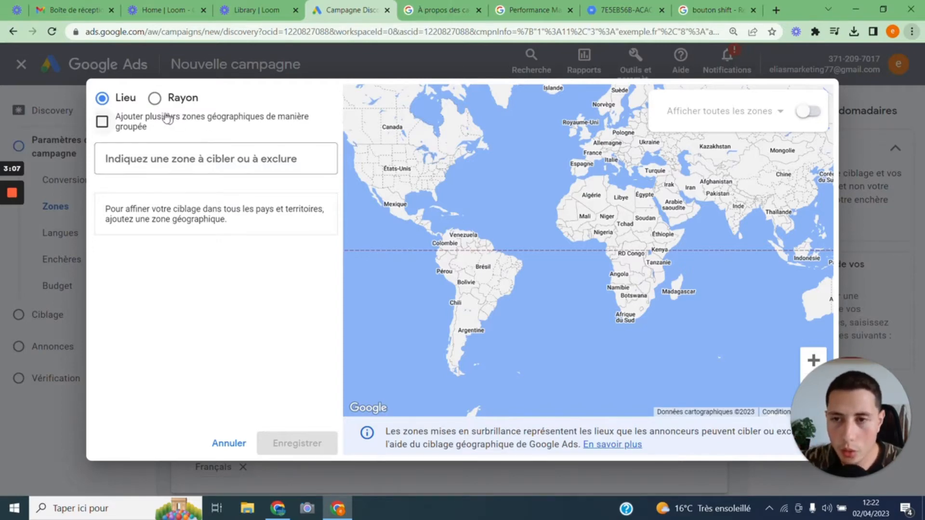
pyautogui.click(155, 99)
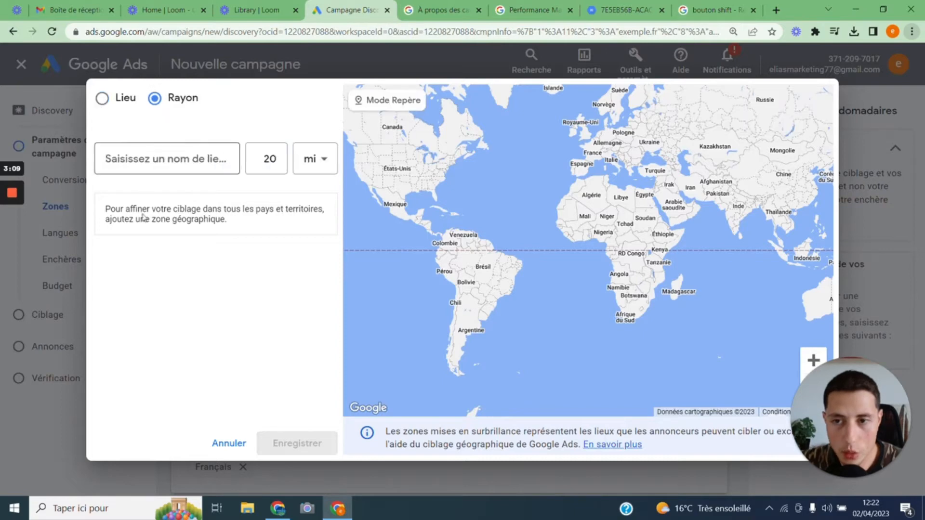
pyautogui.click(169, 166)
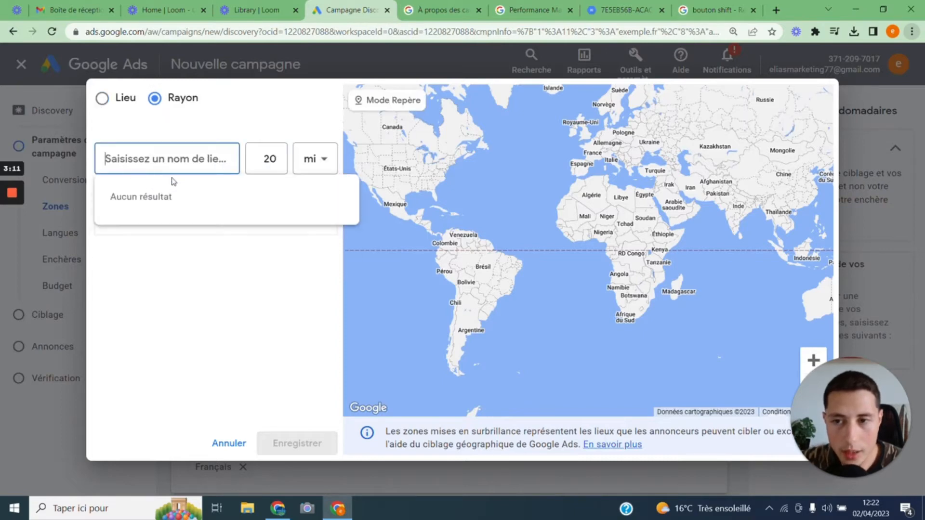
pyautogui.click(319, 164)
pyautogui.click(309, 202)
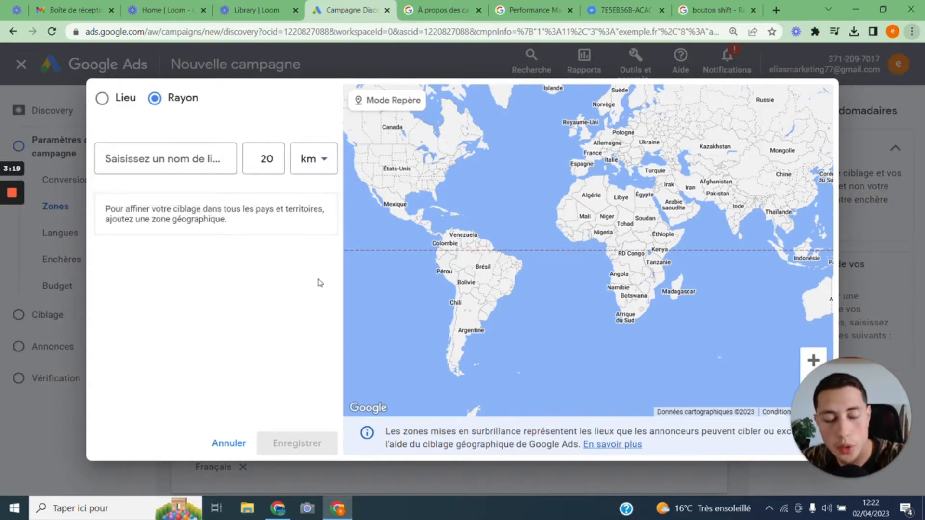
pyautogui.click(263, 159)
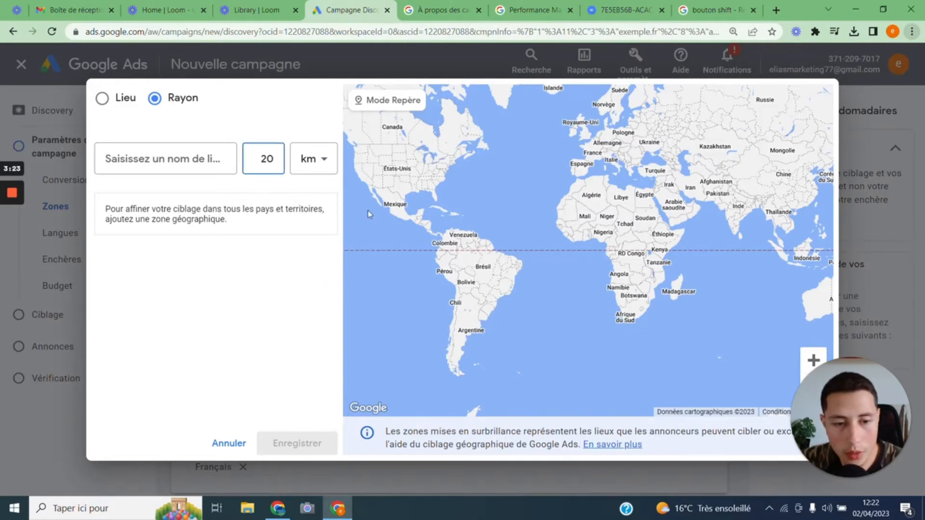
pyautogui.click(242, 447)
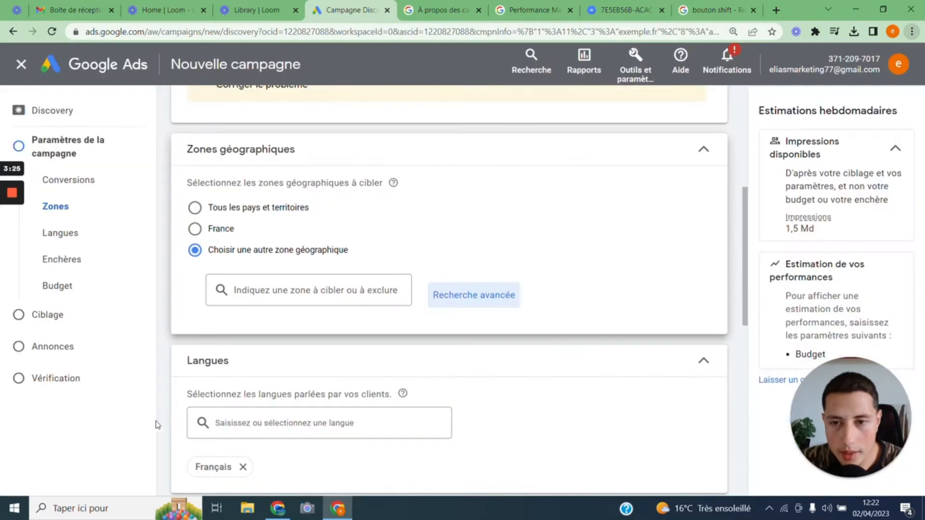
# Target France as the campaign's geographic area and check the language selection
pyautogui.click(195, 230)
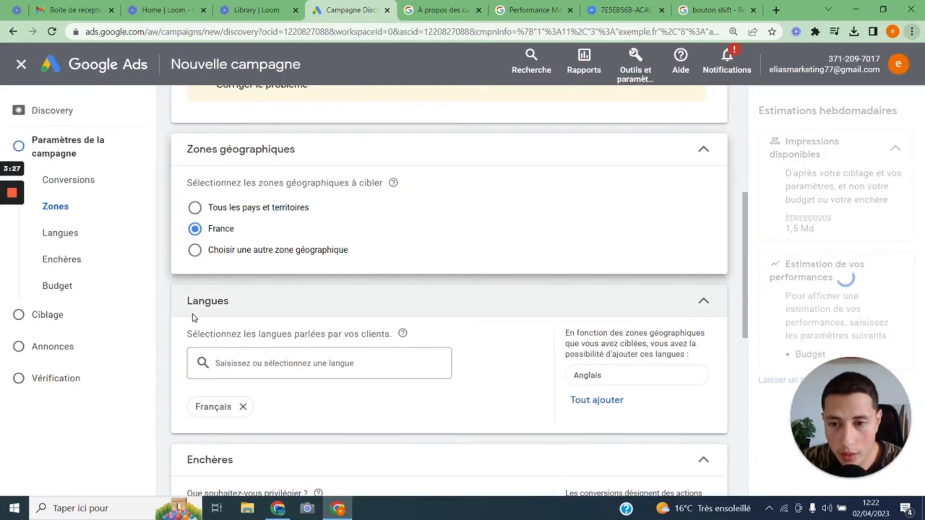
pyautogui.scroll(-3, 193, 316)
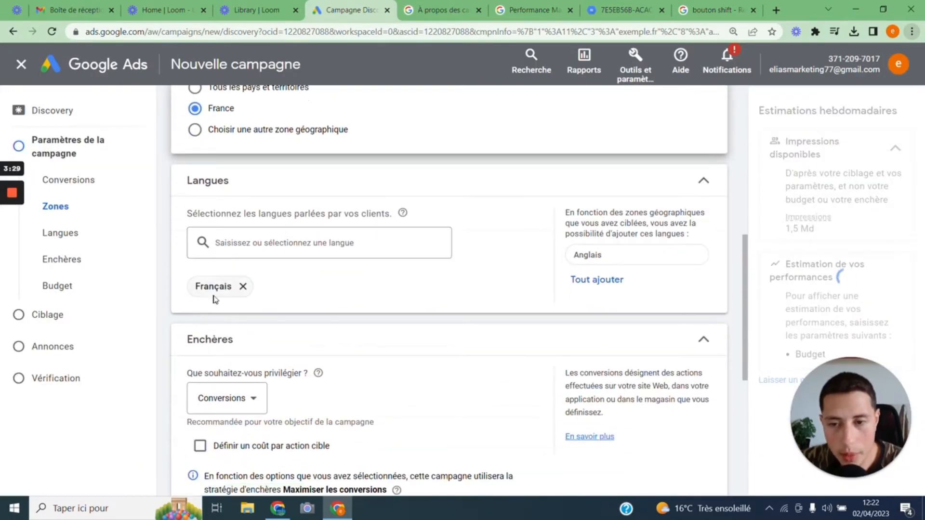
pyautogui.scroll(-1, 308, 306)
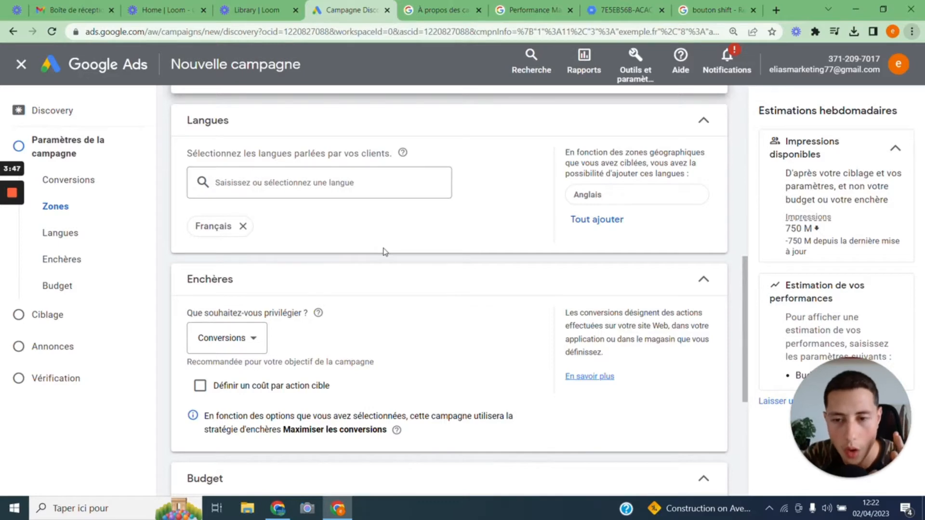
# Keep the bidding focus on Conversions and define a target cost per action of 30 €
pyautogui.scroll(-1, 391, 256)
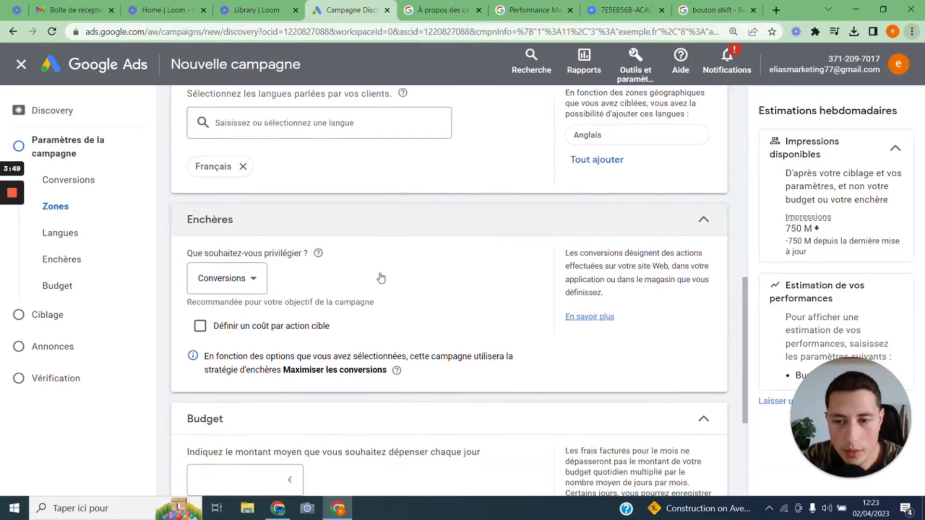
pyautogui.click(241, 284)
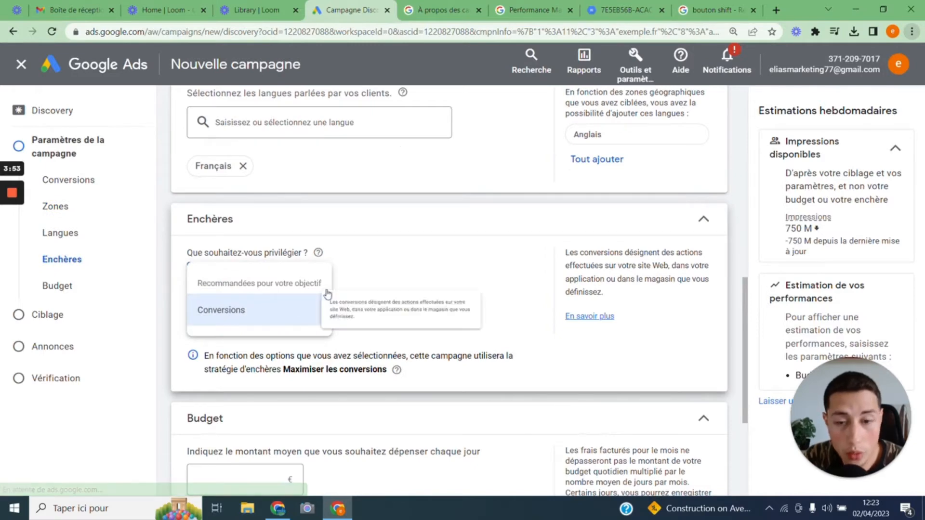
pyautogui.click(397, 206)
pyautogui.scroll(-1, 323, 276)
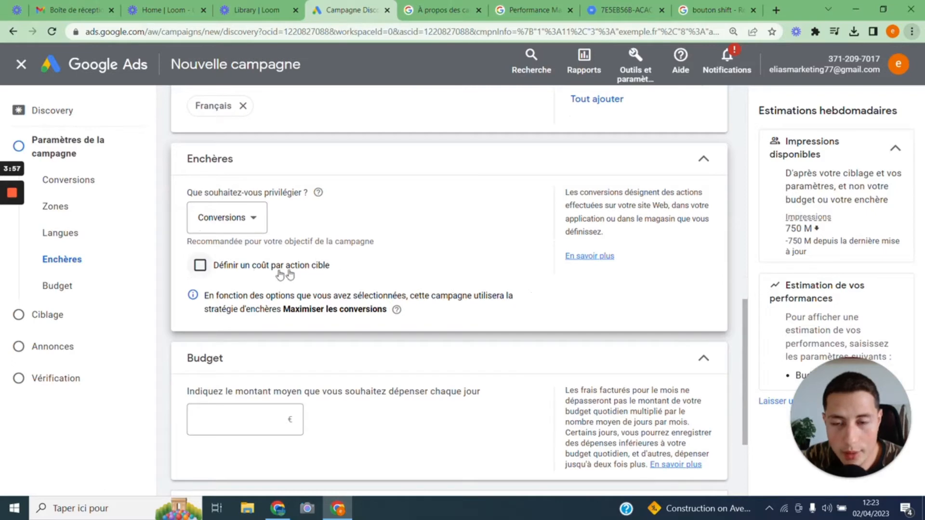
pyautogui.click(250, 266)
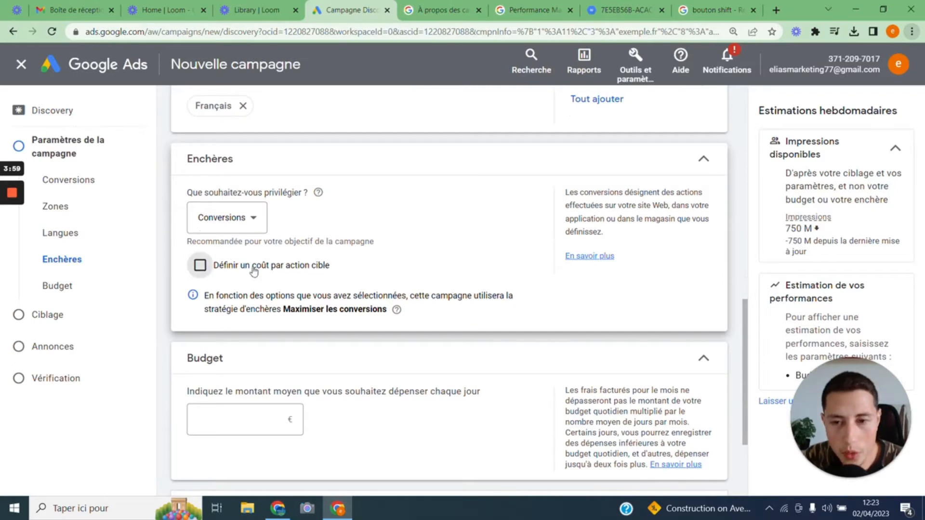
pyautogui.click(288, 318)
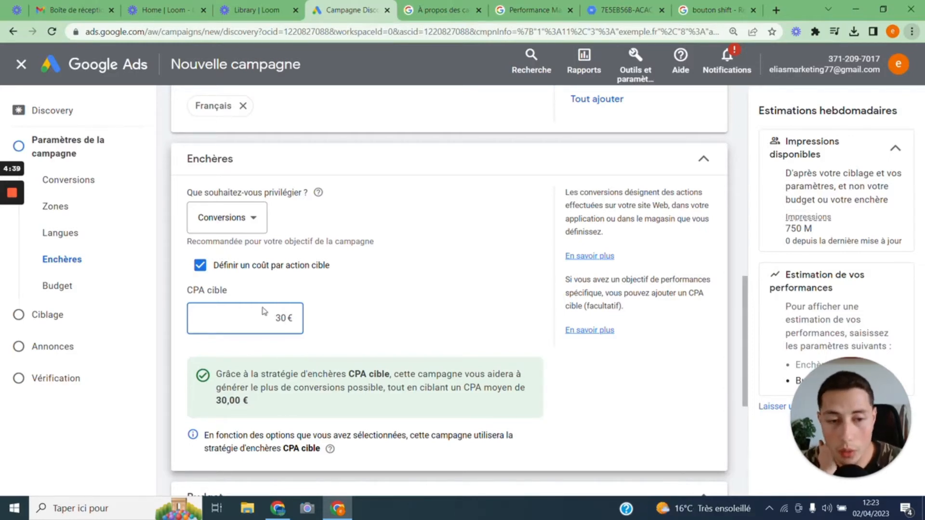
# Set the campaign's average daily budget to 100 €
pyautogui.scroll(-3, 288, 294)
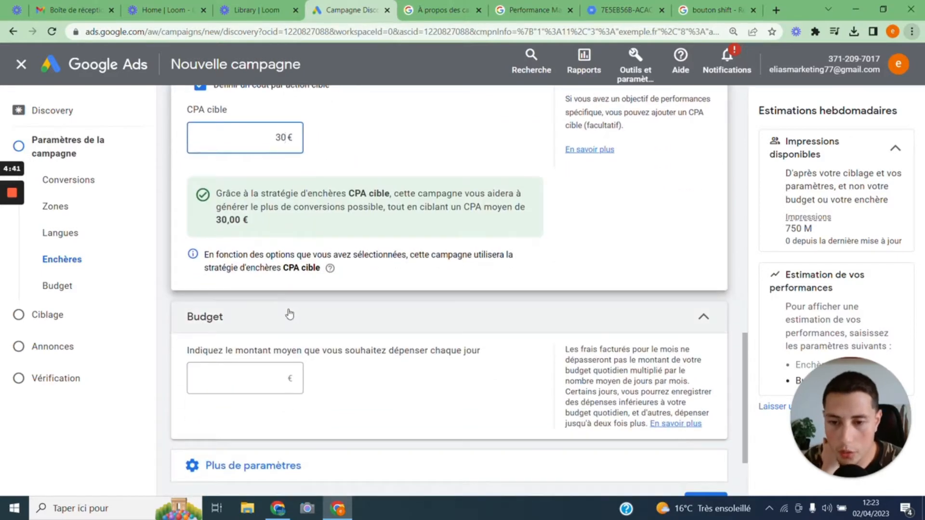
pyautogui.scroll(-1, 289, 314)
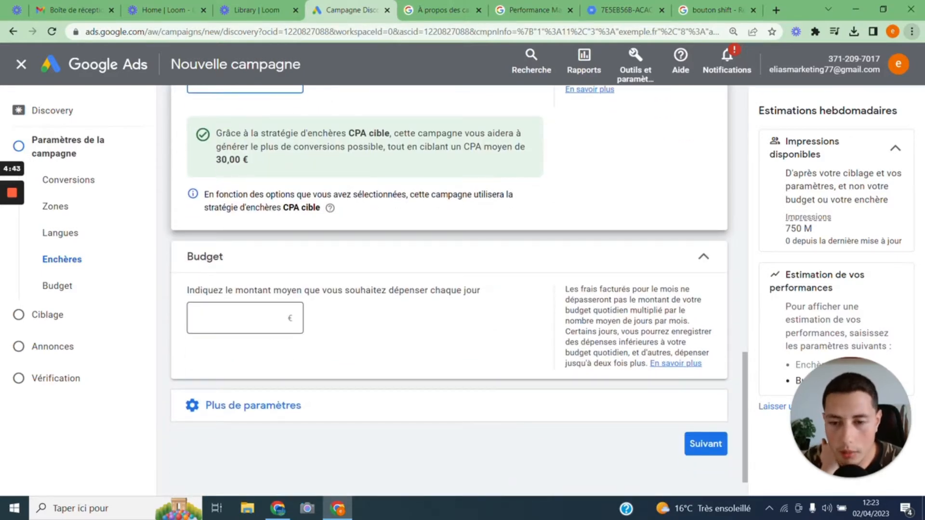
pyautogui.click(295, 329)
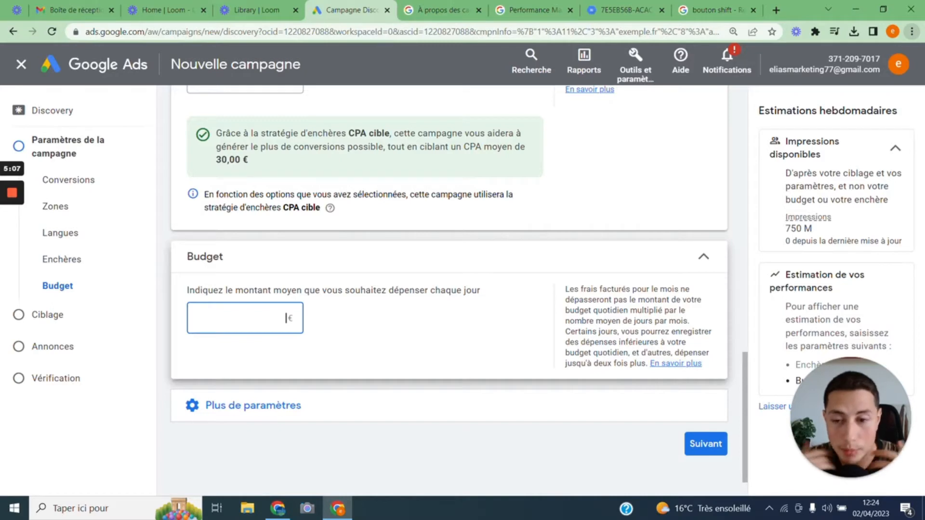
pyautogui.write('100')
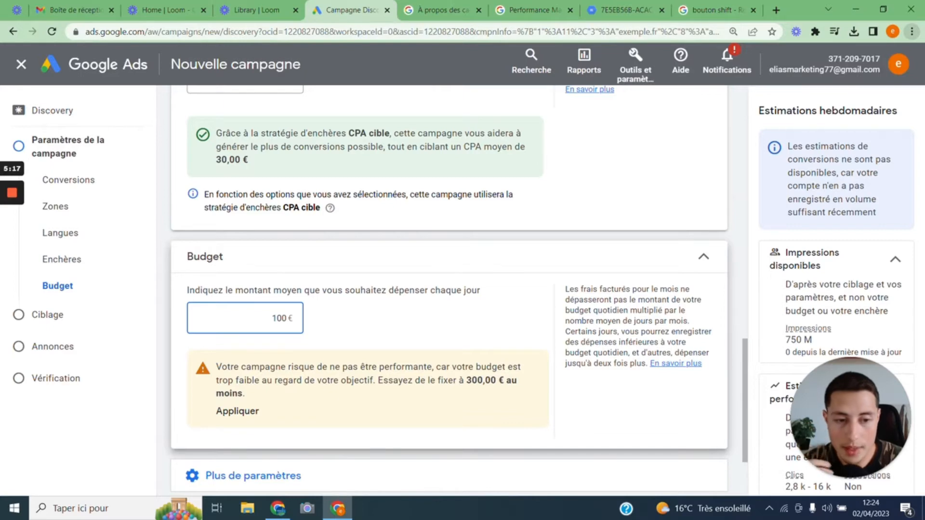
# Expand the additional campaign settings and examine the start and end date options
pyautogui.scroll(-1, 289, 320)
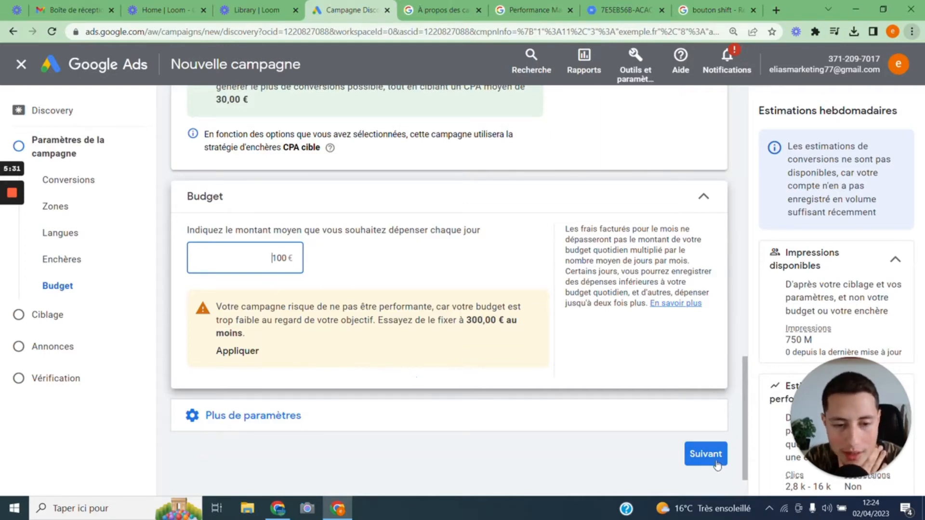
pyautogui.click(632, 432)
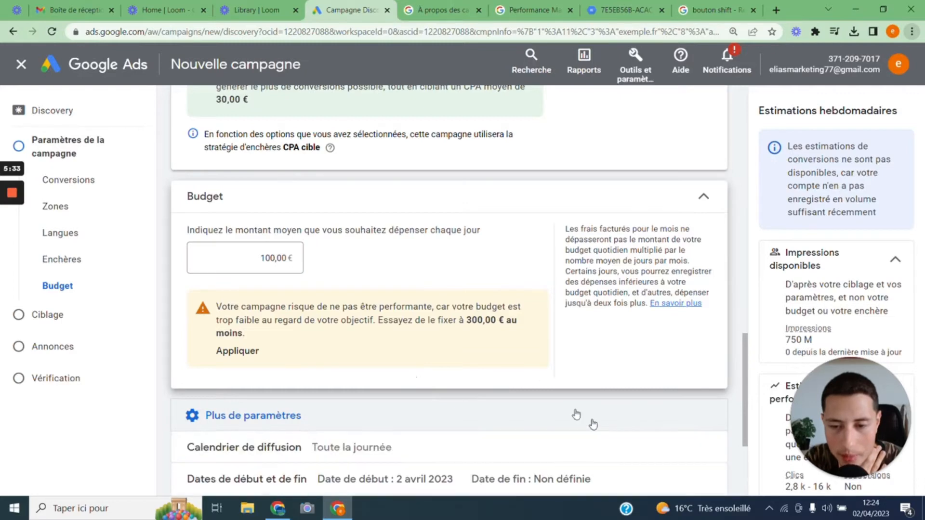
pyautogui.scroll(-3, 528, 378)
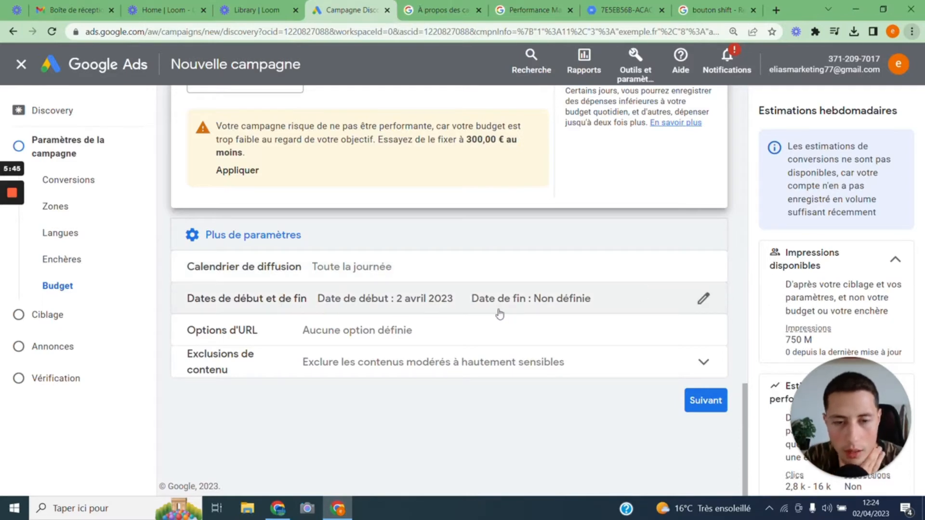
pyautogui.click(703, 301)
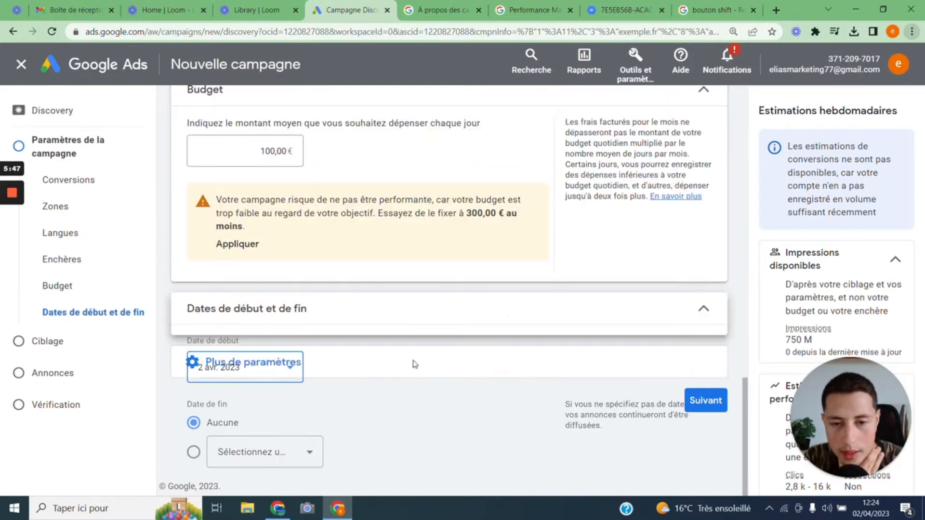
pyautogui.scroll(-1, 319, 417)
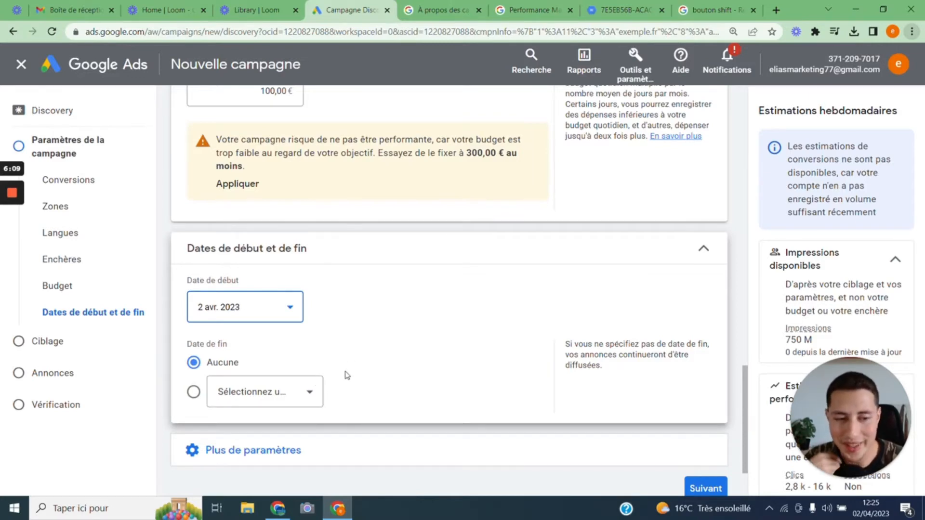
pyautogui.click(704, 250)
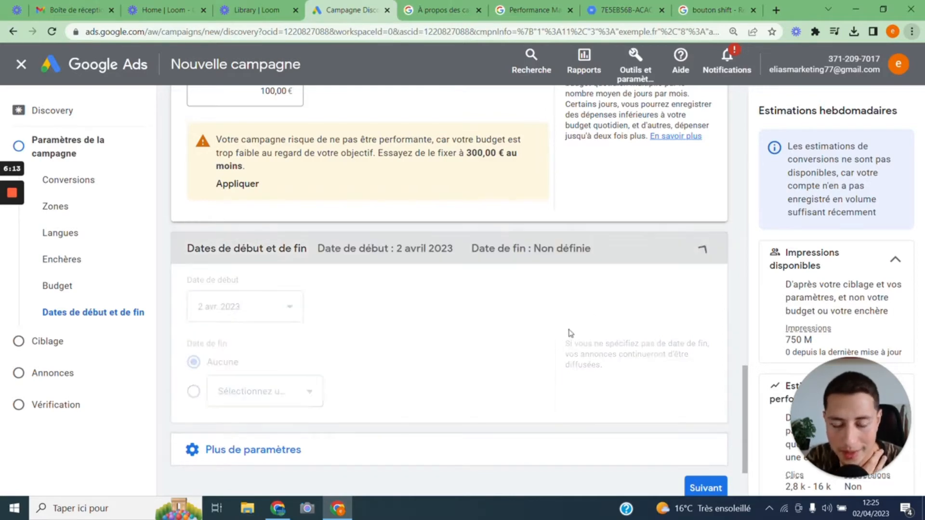
# Expand the extra campaign settings, check the content exclusions, and continue to the Ciblage stage
pyautogui.click(591, 330)
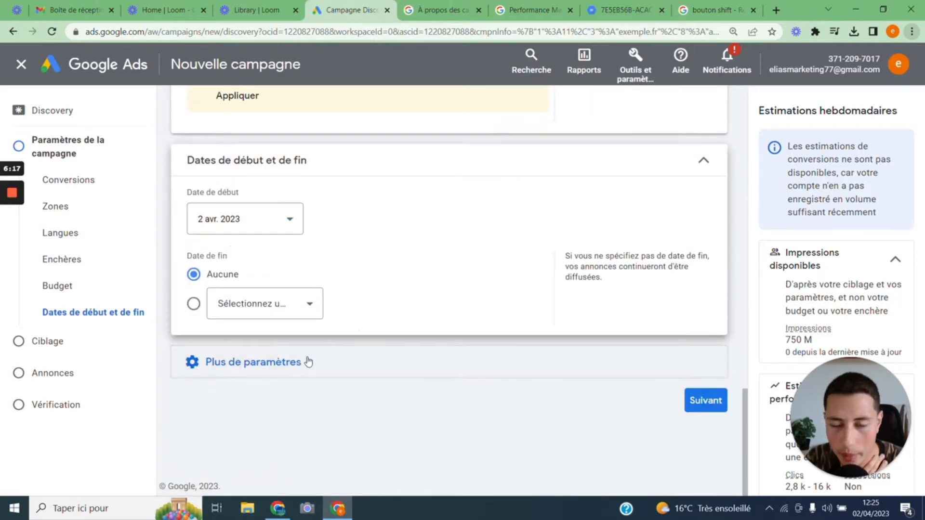
pyautogui.click(305, 361)
pyautogui.scroll(-2, 528, 305)
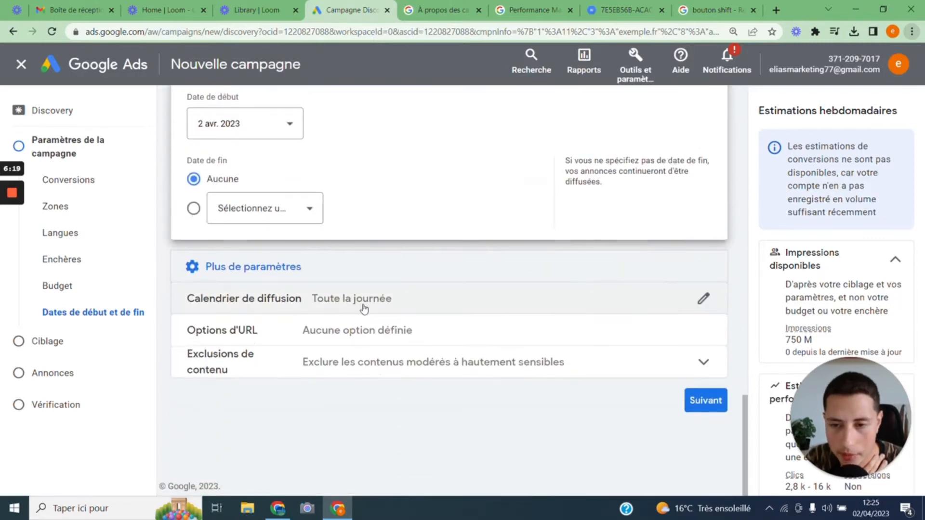
pyautogui.click(699, 363)
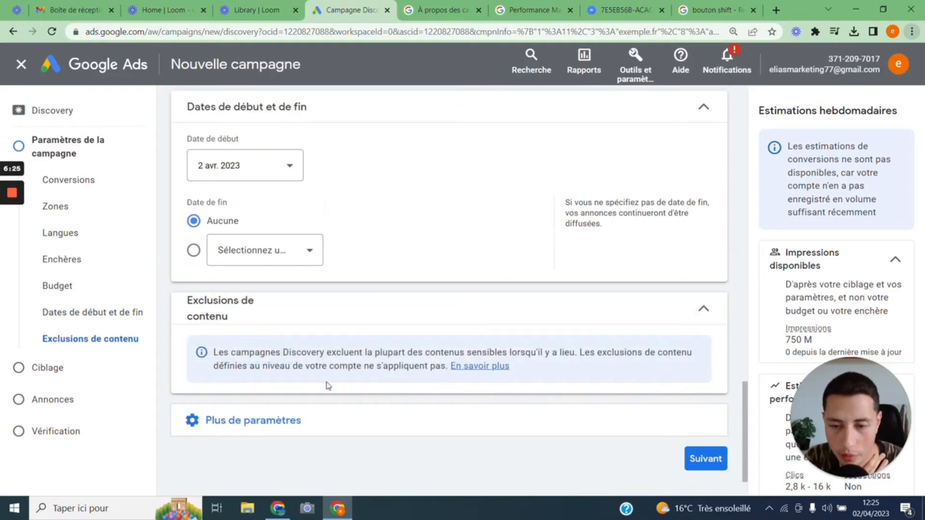
pyautogui.click(705, 459)
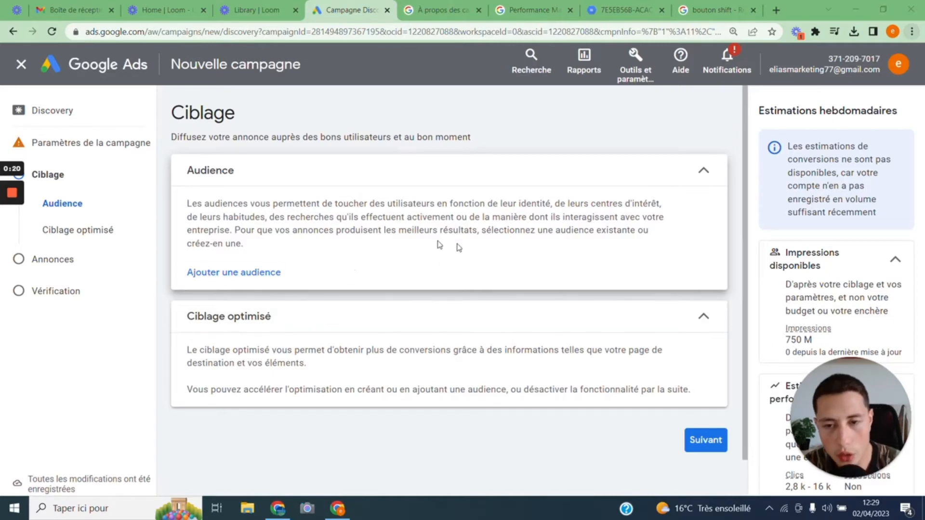
# Start a new audience for the campaign and name it "exemple"
pyautogui.click(267, 272)
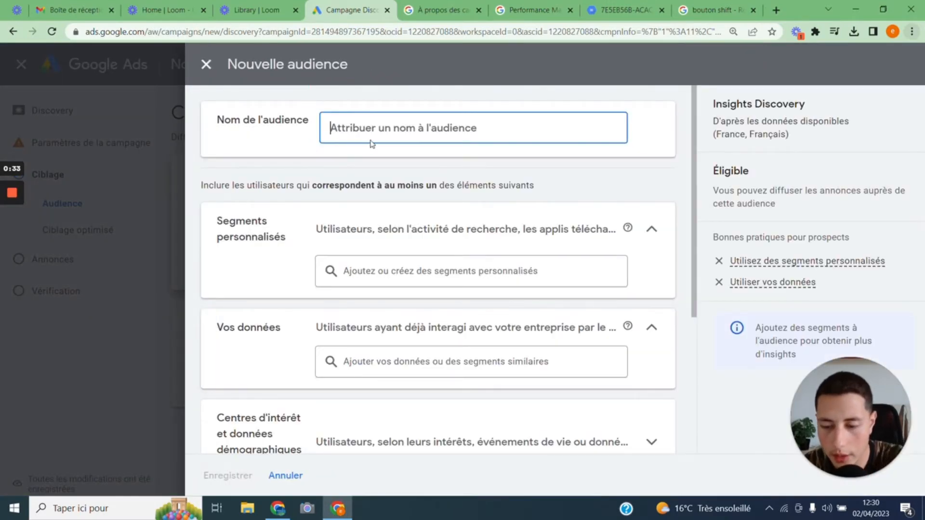
pyautogui.write('exemple')
pyautogui.scroll(-5, 299, 233)
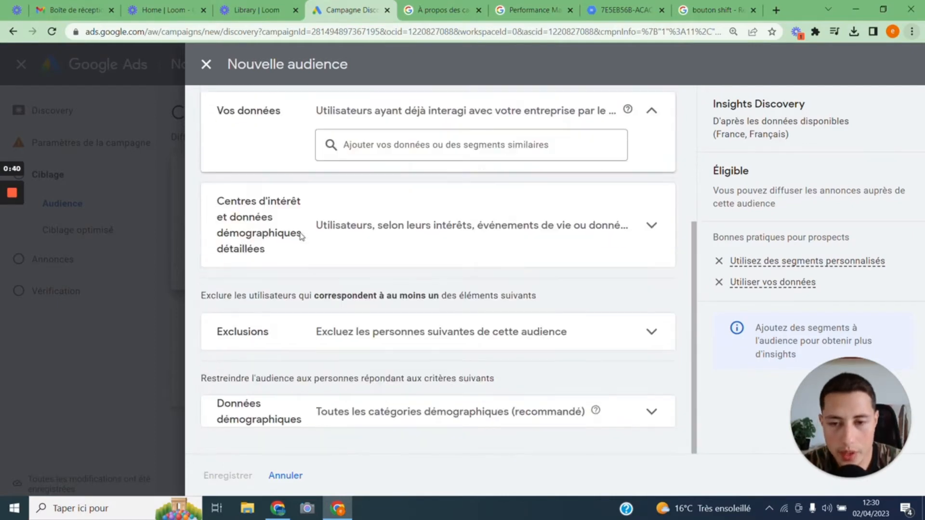
pyautogui.scroll(5, 276, 249)
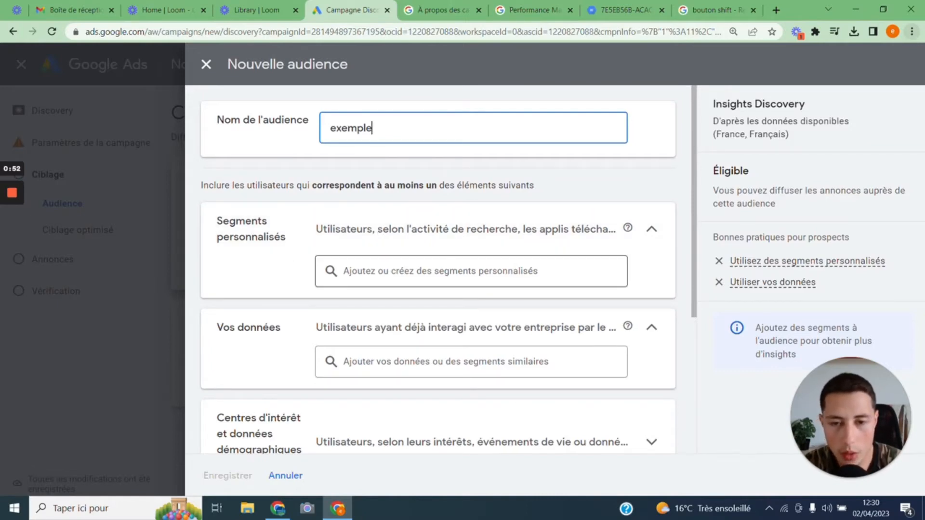
# Create and save a custom segment named "exemplee" for users who searched Google for "collier pour chien"
pyautogui.click(377, 269)
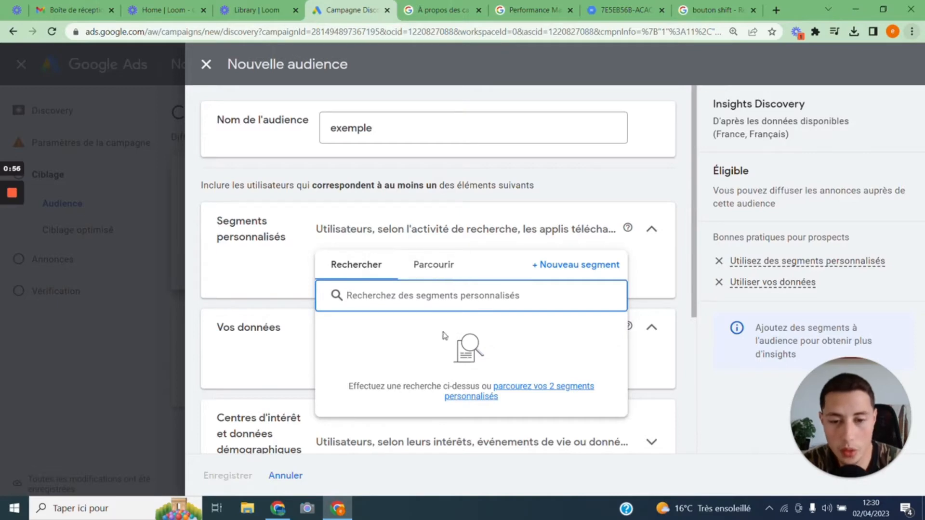
pyautogui.click(562, 266)
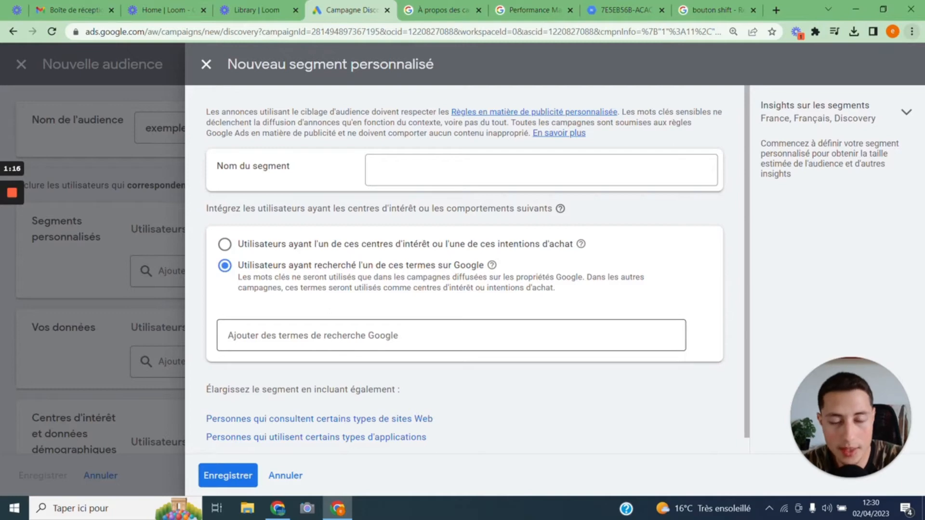
pyautogui.click(309, 335)
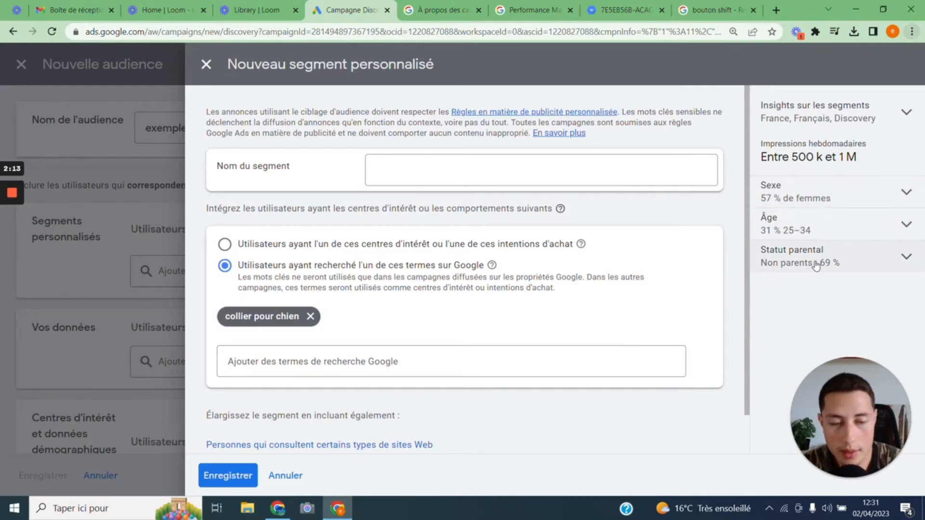
pyautogui.scroll(-1, 604, 261)
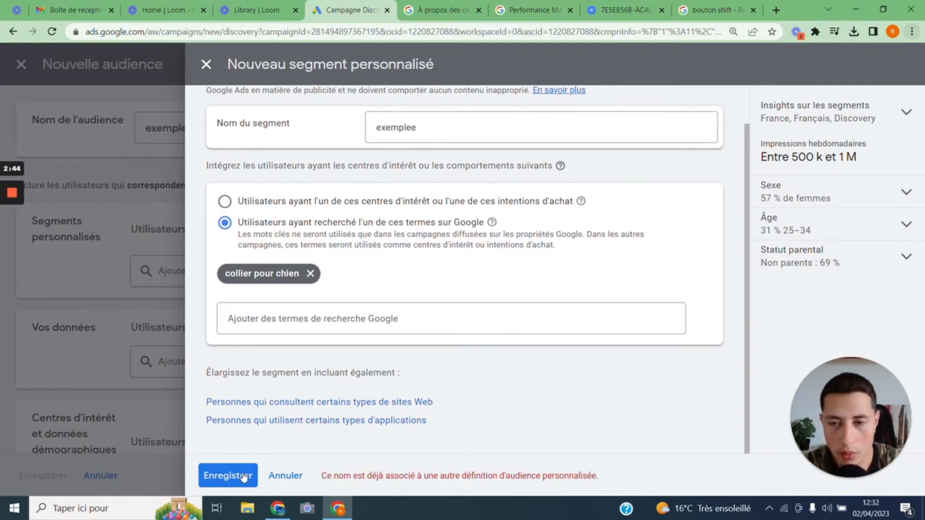
pyautogui.click(244, 477)
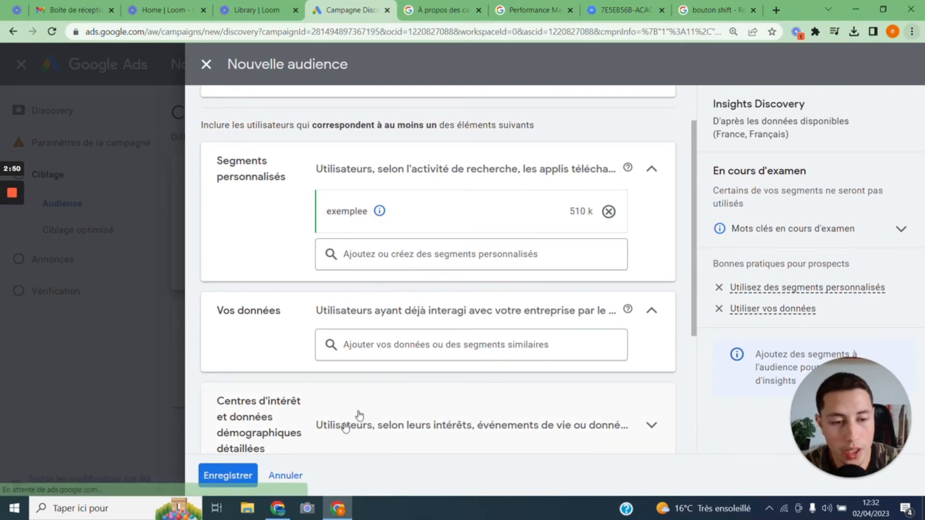
# Review the audience's targeting sections and examine the segment types offered for a new segment under Vos données
pyautogui.scroll(1, 368, 249)
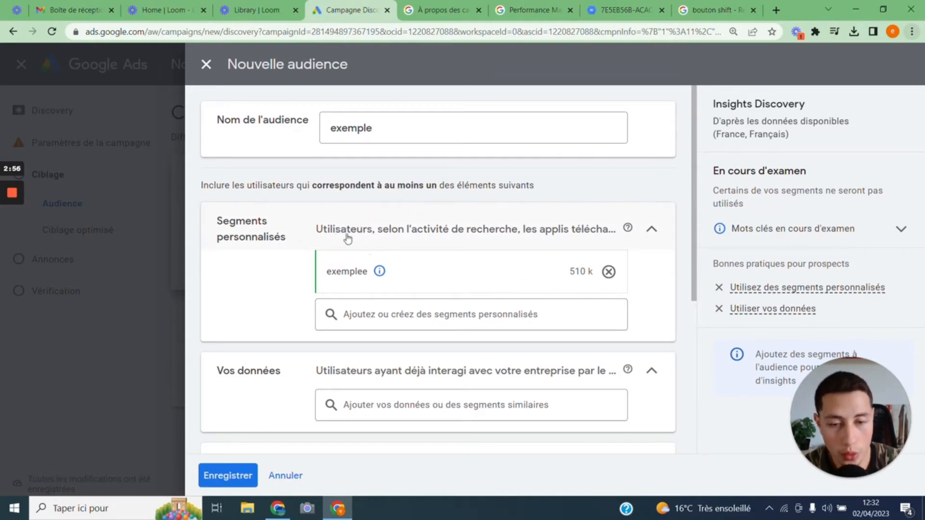
pyautogui.scroll(-1, 413, 251)
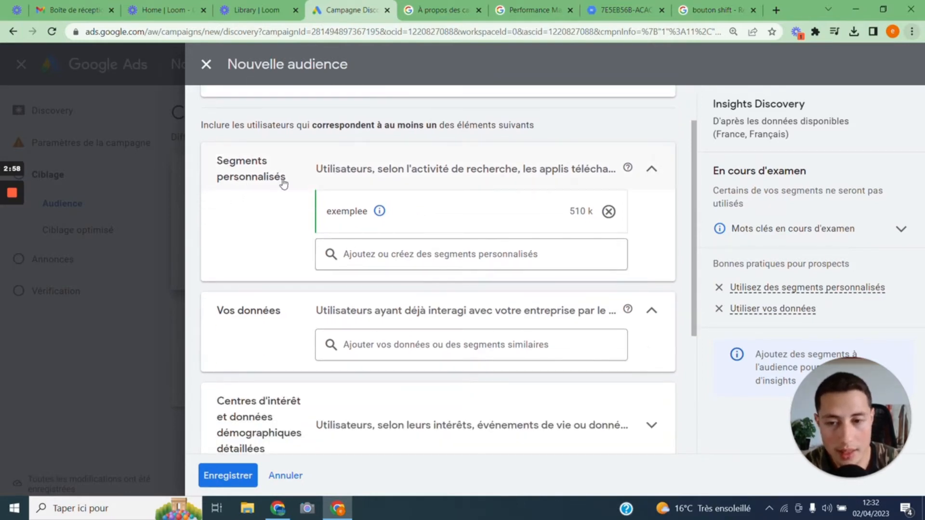
pyautogui.scroll(-1, 412, 202)
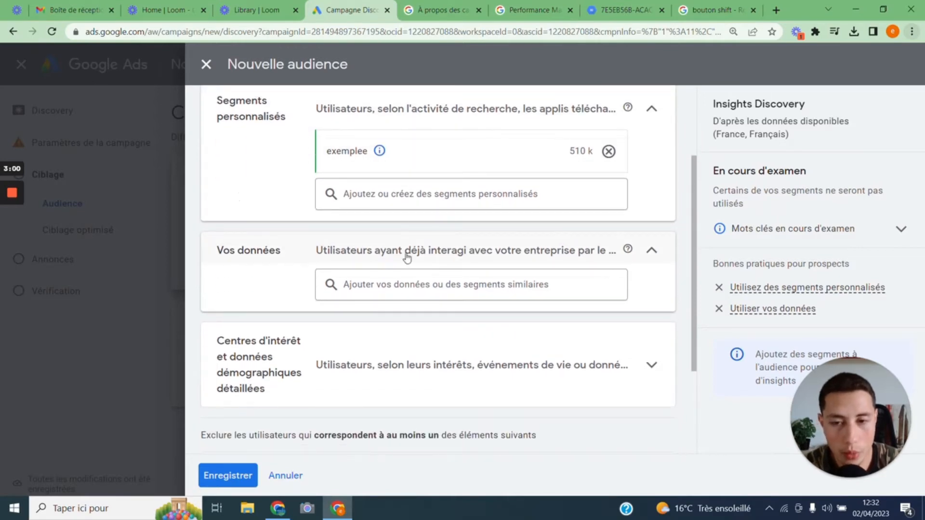
pyautogui.scroll(-2, 385, 260)
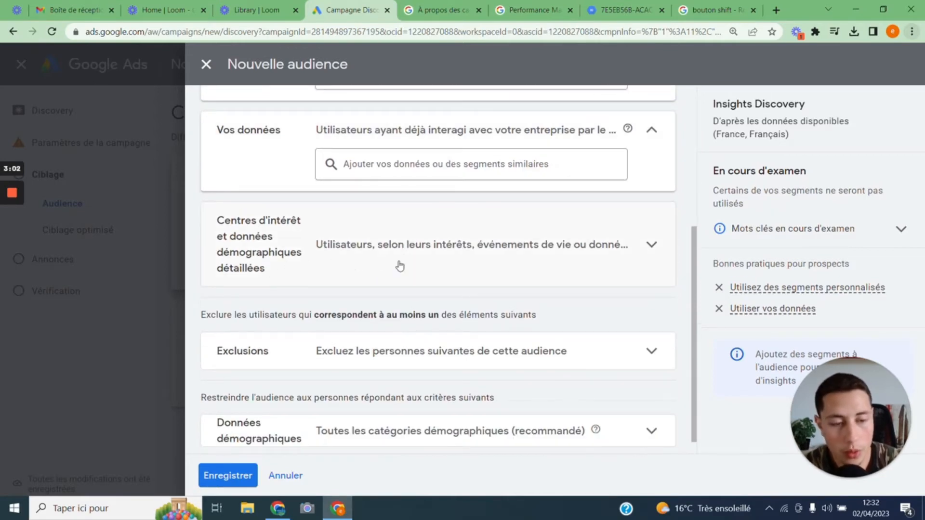
pyautogui.scroll(4, 399, 264)
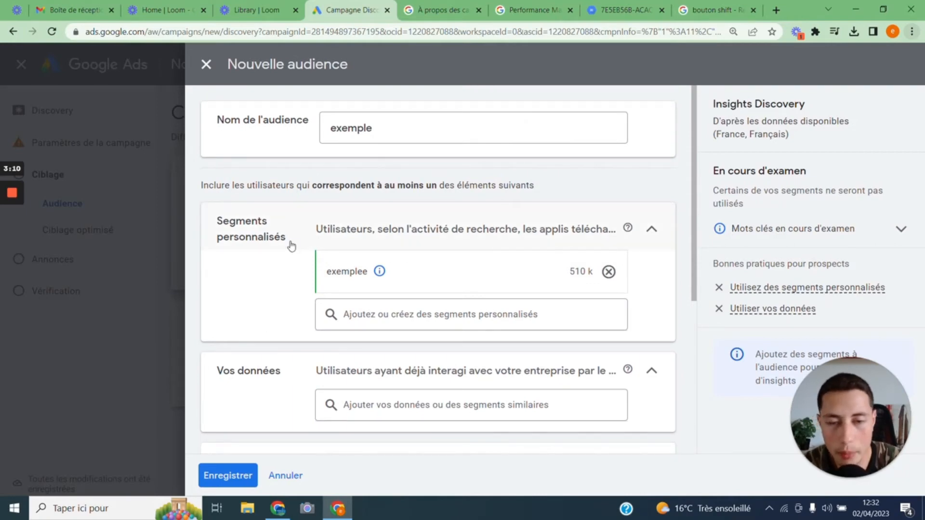
pyautogui.scroll(-3, 299, 248)
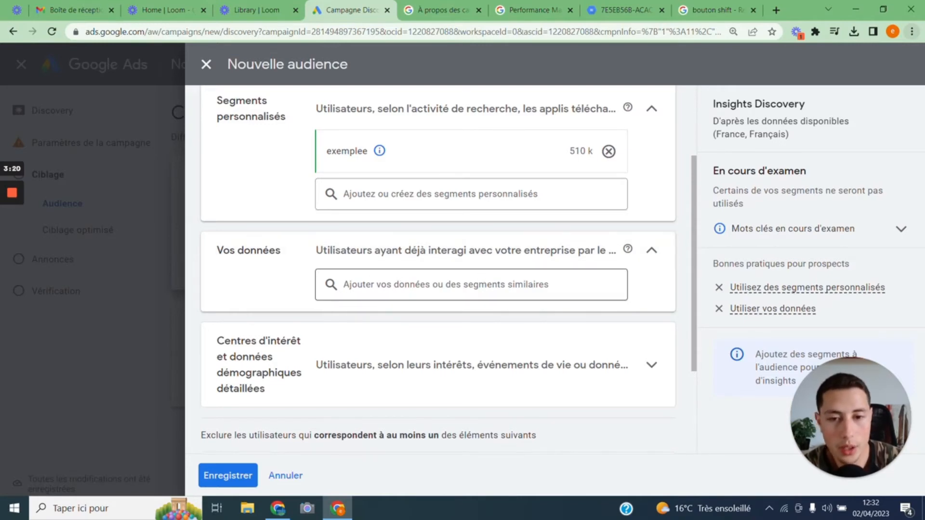
pyautogui.click(465, 288)
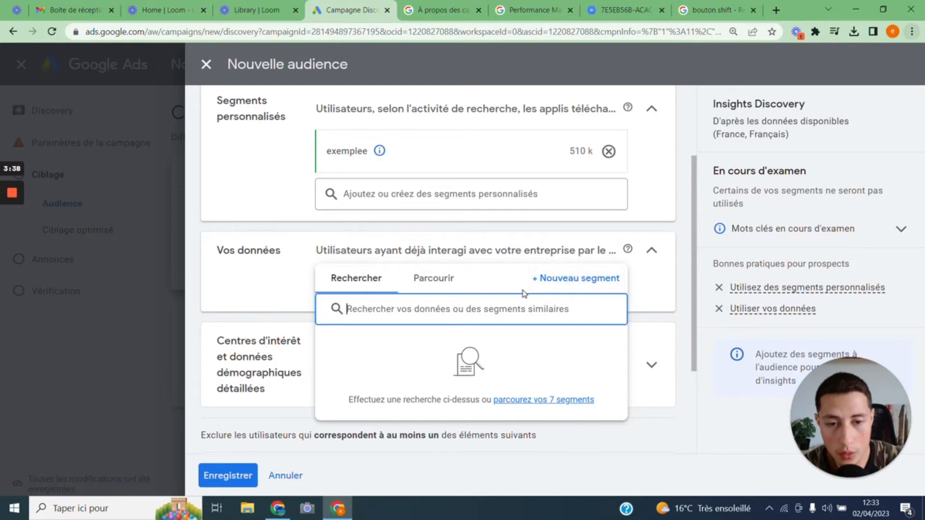
pyautogui.click(566, 284)
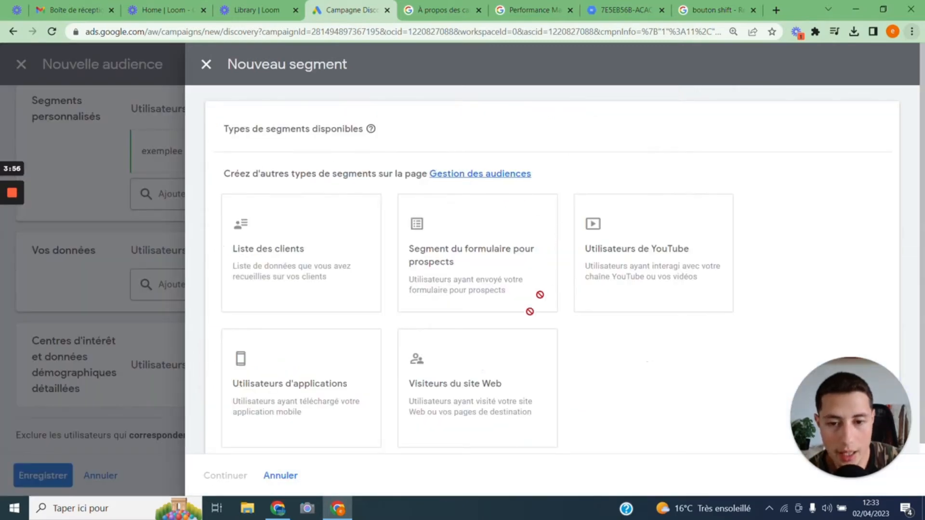
pyautogui.moveTo(298, 260)
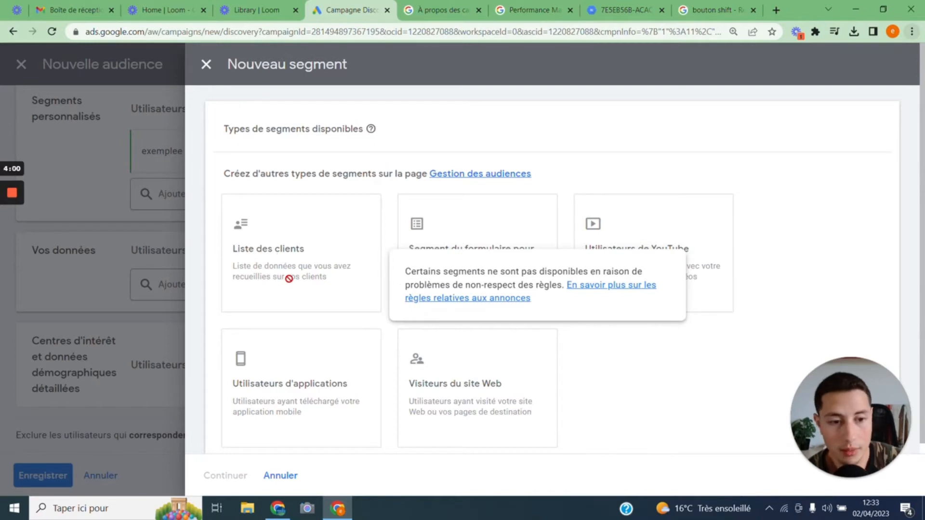
pyautogui.click(206, 65)
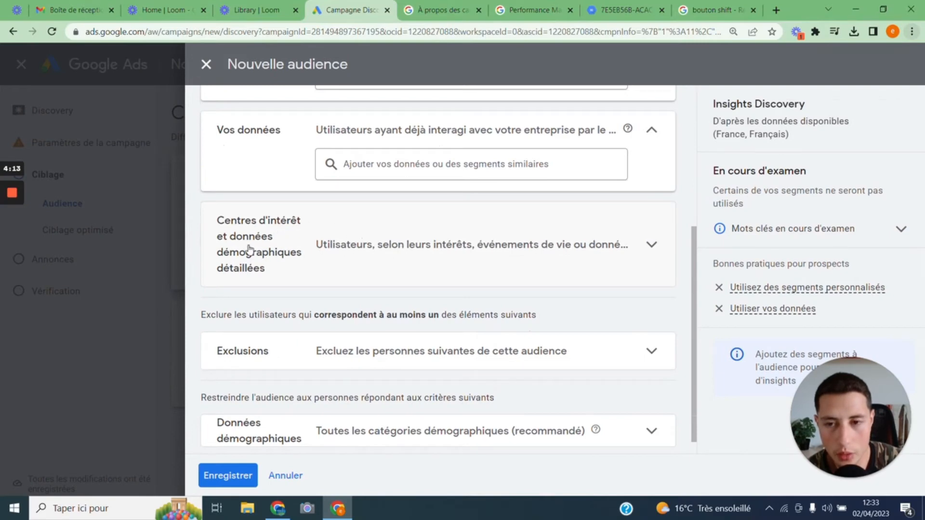
# Expand the interests and detailed demographics section and examine its suggested segments
pyautogui.click(444, 248)
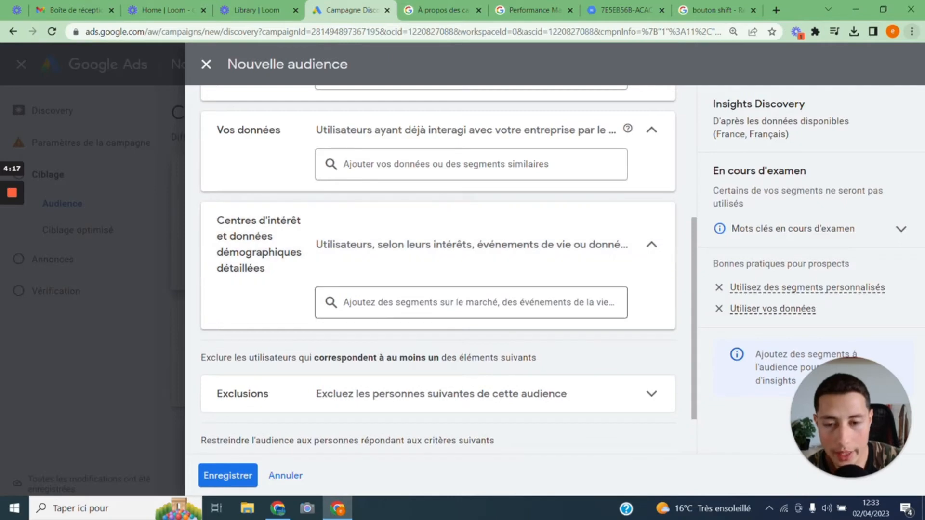
pyautogui.click(414, 303)
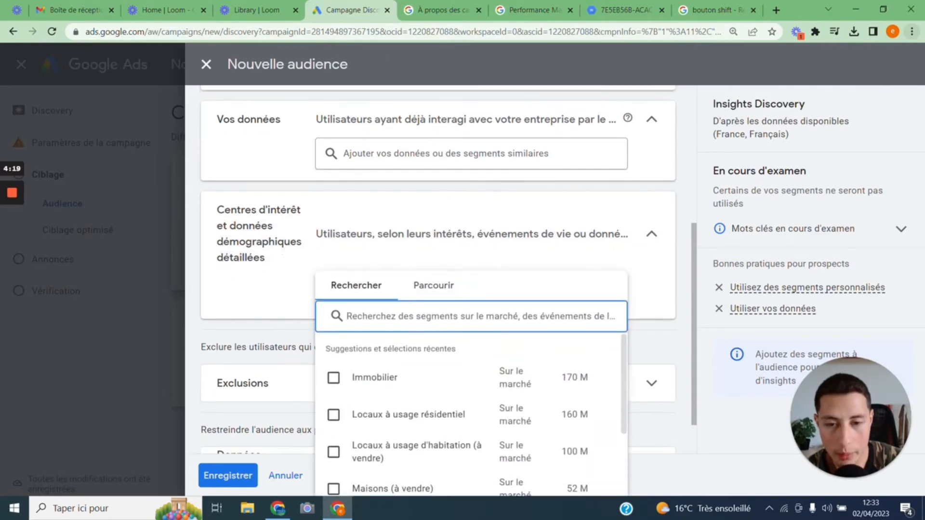
pyautogui.scroll(-1, 410, 403)
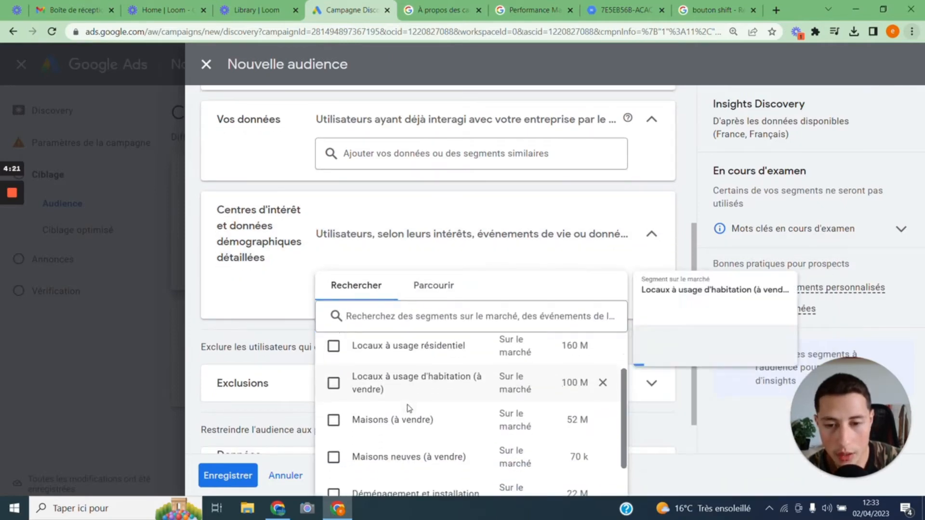
pyautogui.scroll(-3, 411, 404)
pyautogui.scroll(3, 411, 404)
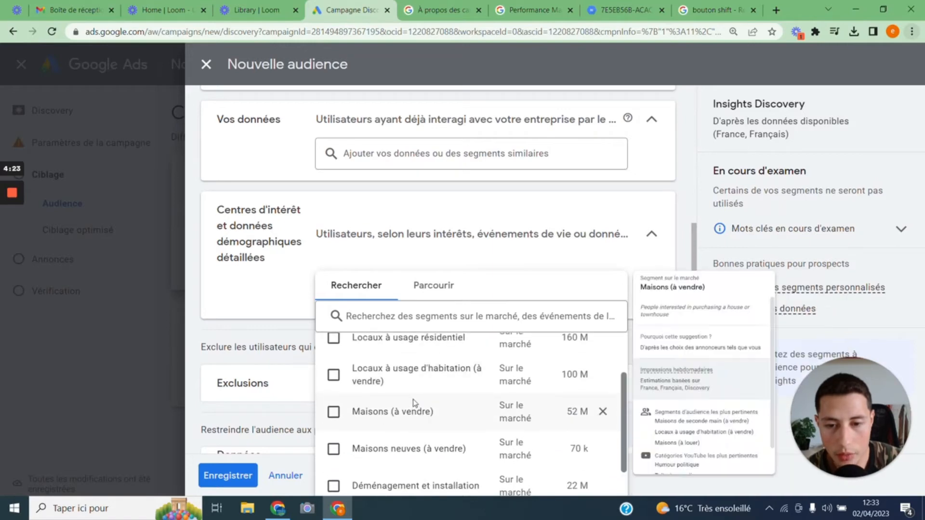
pyautogui.scroll(-1, 414, 402)
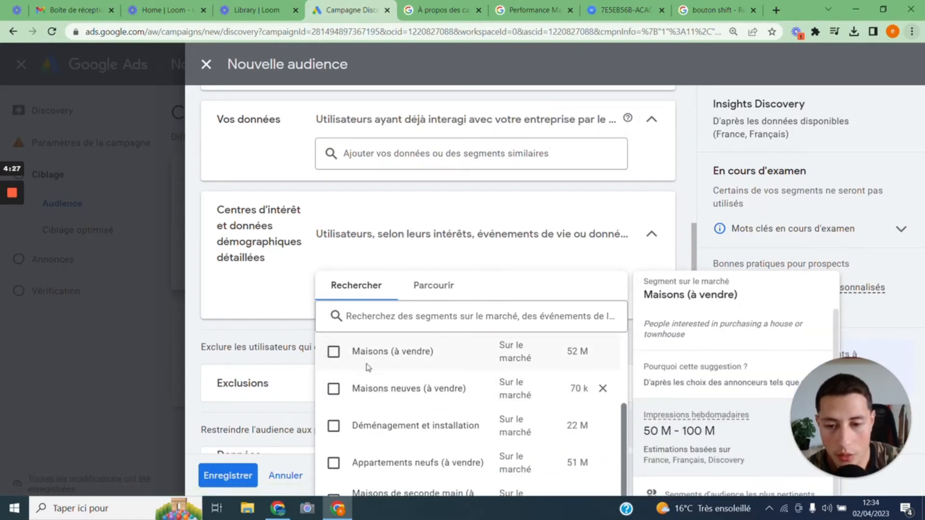
# Browse the affinity and life-event categories and examine the segments offered in each
pyautogui.click(434, 286)
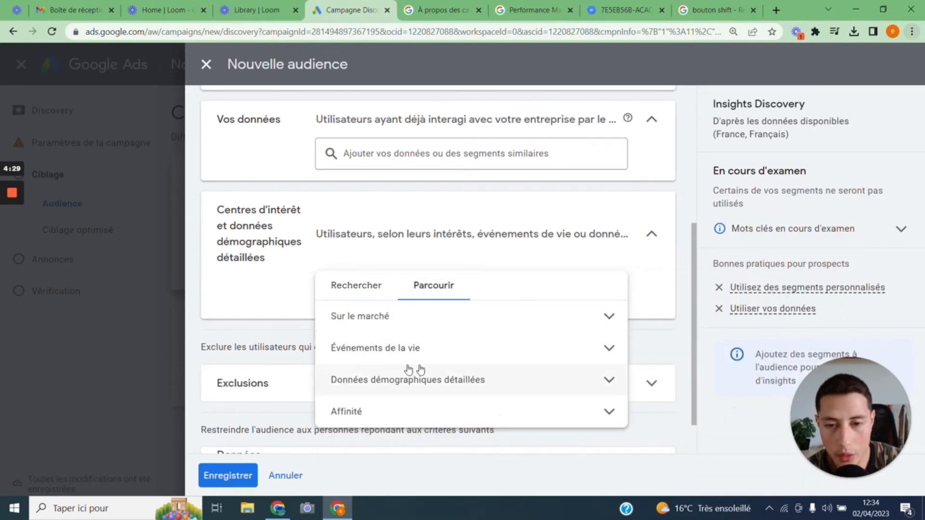
pyautogui.click(609, 413)
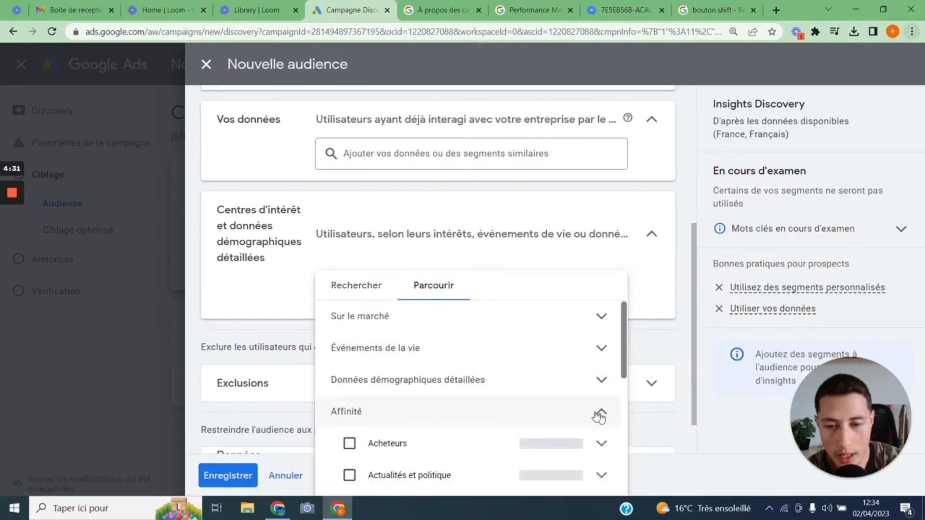
pyautogui.scroll(-3, 516, 388)
pyautogui.scroll(2, 518, 389)
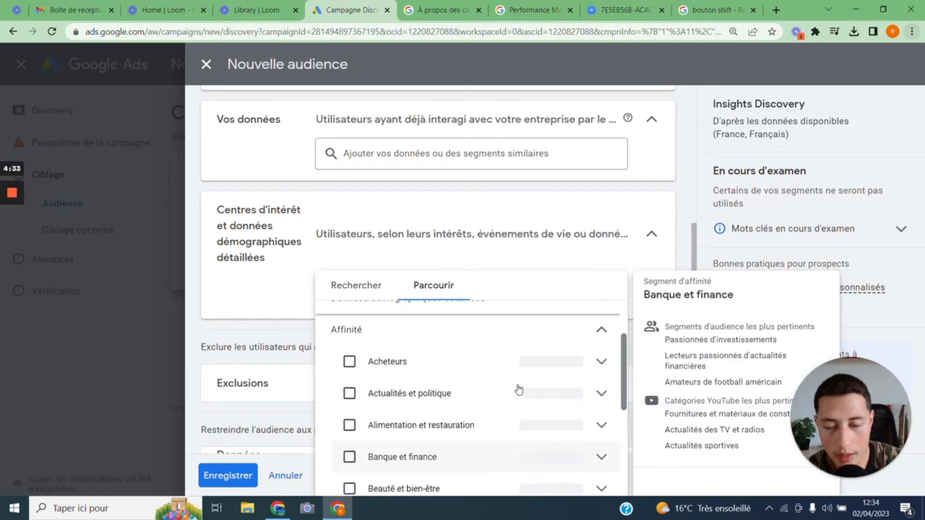
pyautogui.scroll(-1, 518, 388)
pyautogui.scroll(5, 515, 393)
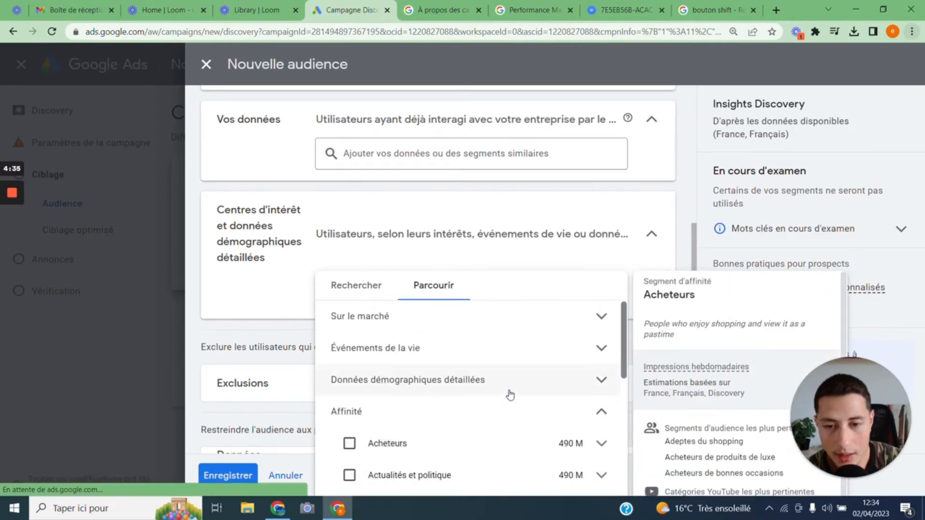
pyautogui.click(477, 356)
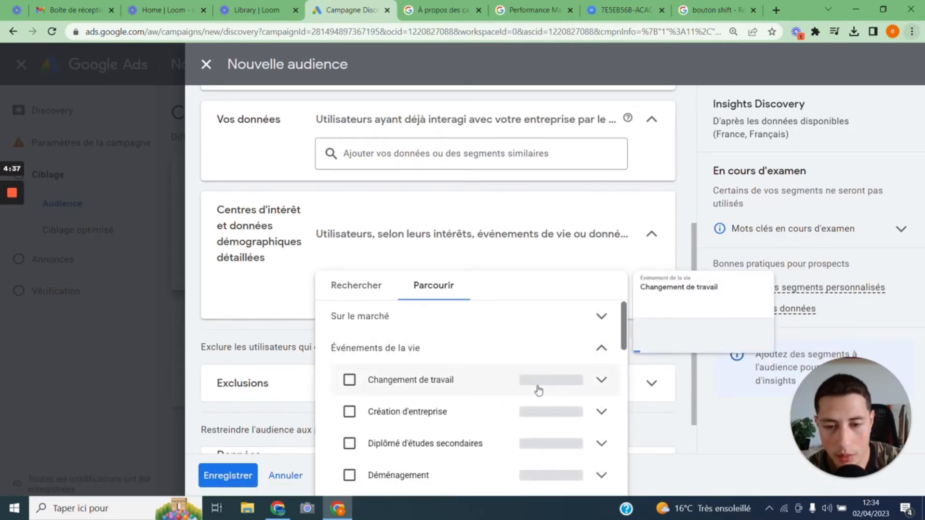
pyautogui.scroll(-2, 532, 395)
pyautogui.scroll(-1, 530, 396)
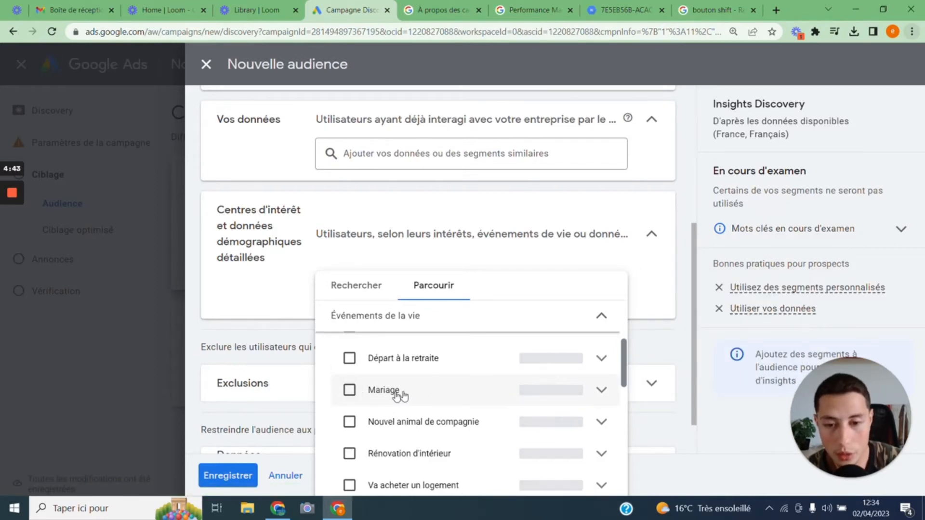
pyautogui.scroll(3, 414, 394)
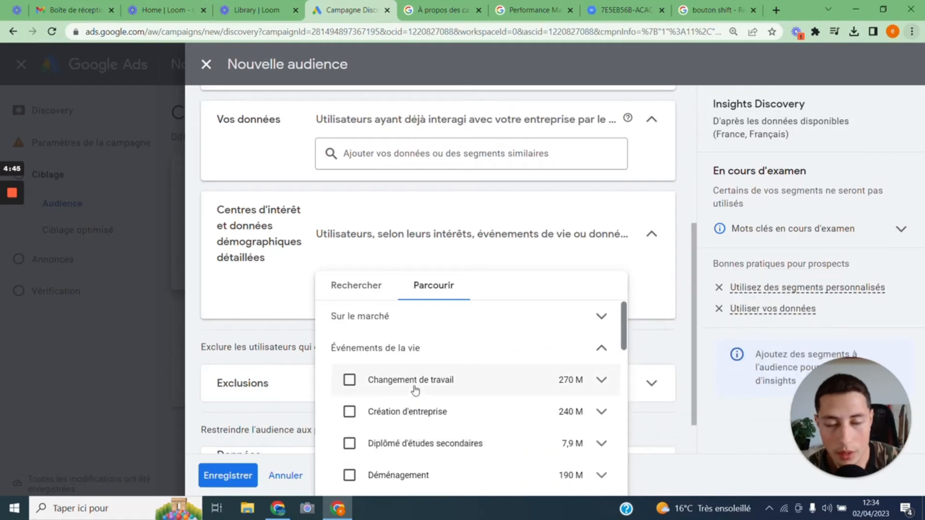
# Examine the in-market segments offered under Sur le marché, and close the segment list without selecting any
pyautogui.click(437, 322)
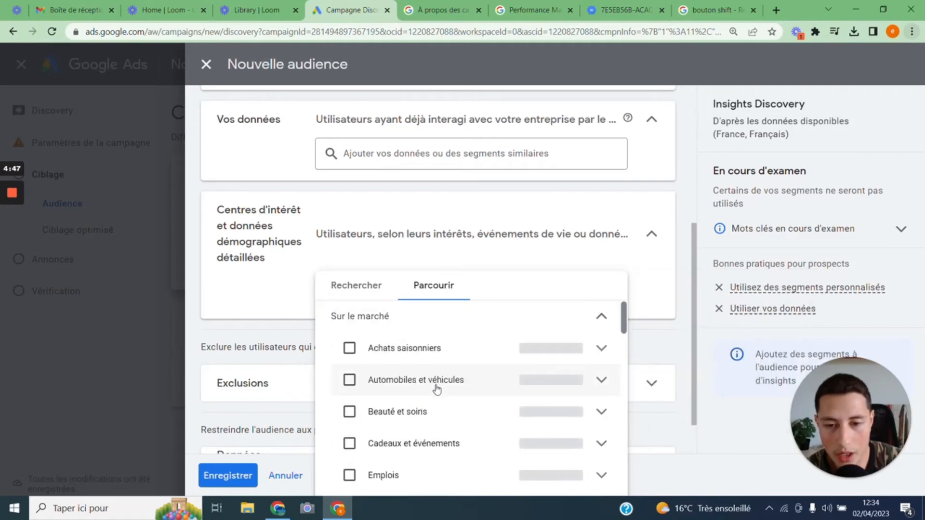
pyautogui.moveTo(438, 387)
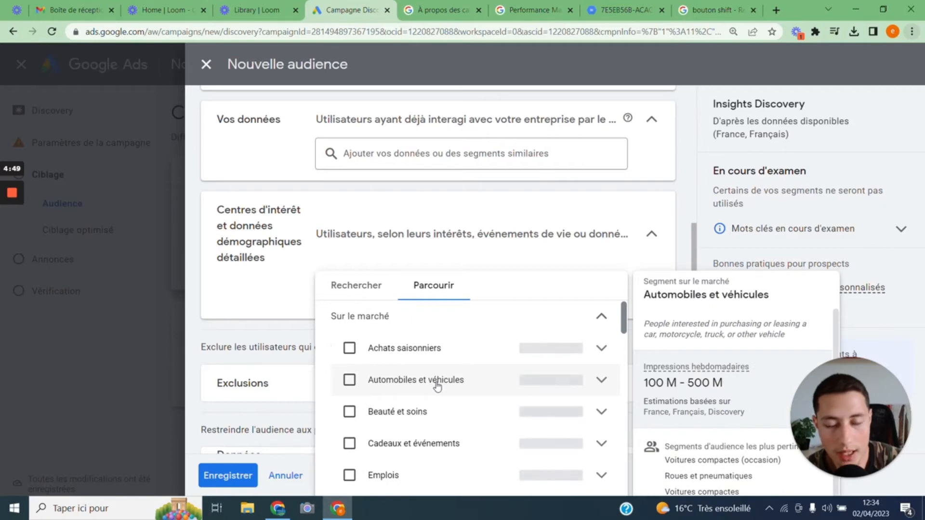
pyautogui.scroll(-3, 448, 386)
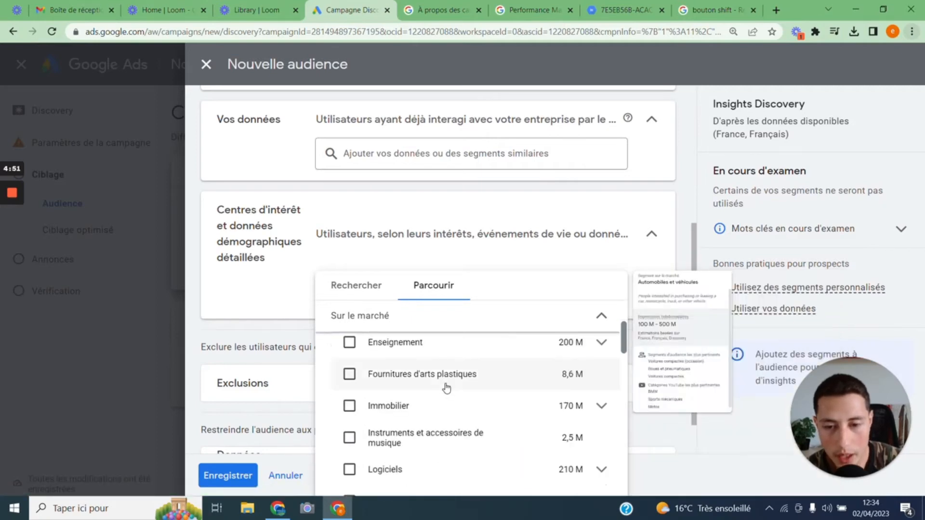
pyautogui.scroll(-1, 446, 385)
pyautogui.scroll(-3, 446, 385)
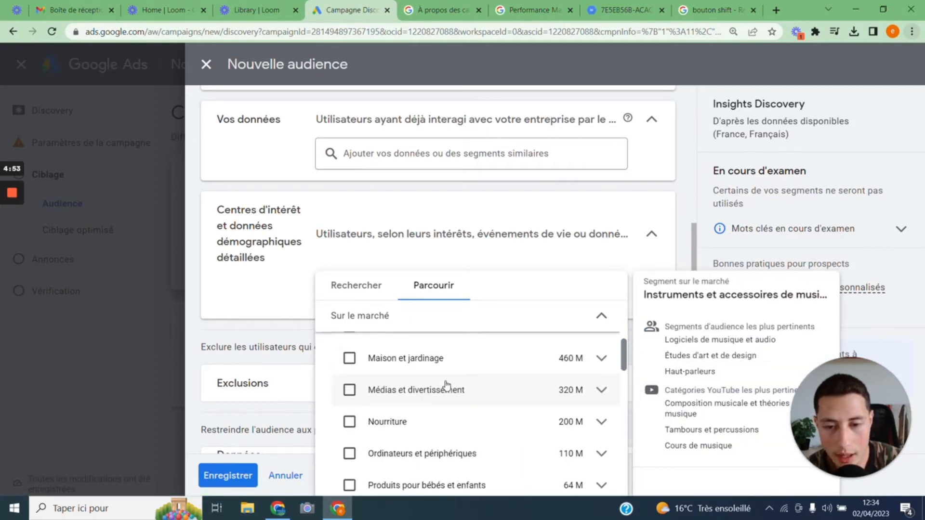
pyautogui.scroll(1, 440, 386)
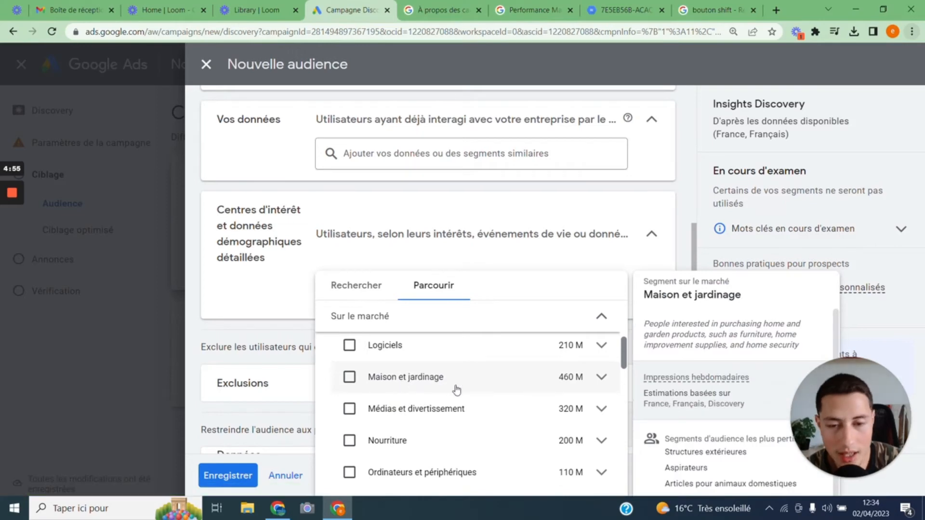
pyautogui.scroll(-3, 444, 388)
pyautogui.scroll(4, 434, 409)
pyautogui.scroll(-10, 431, 421)
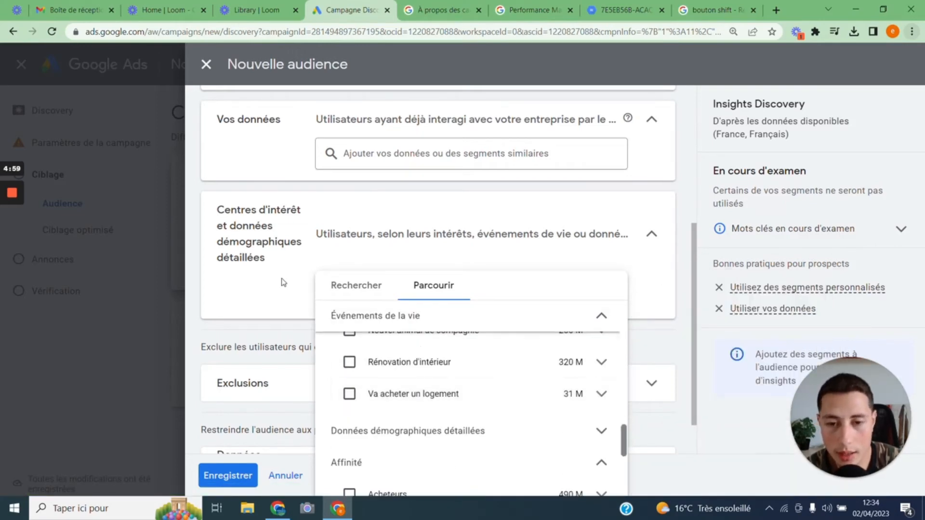
pyautogui.click(282, 289)
# Expand the audience's exclusions section and examine its option for excluding remarketing lists
pyautogui.scroll(-1, 340, 316)
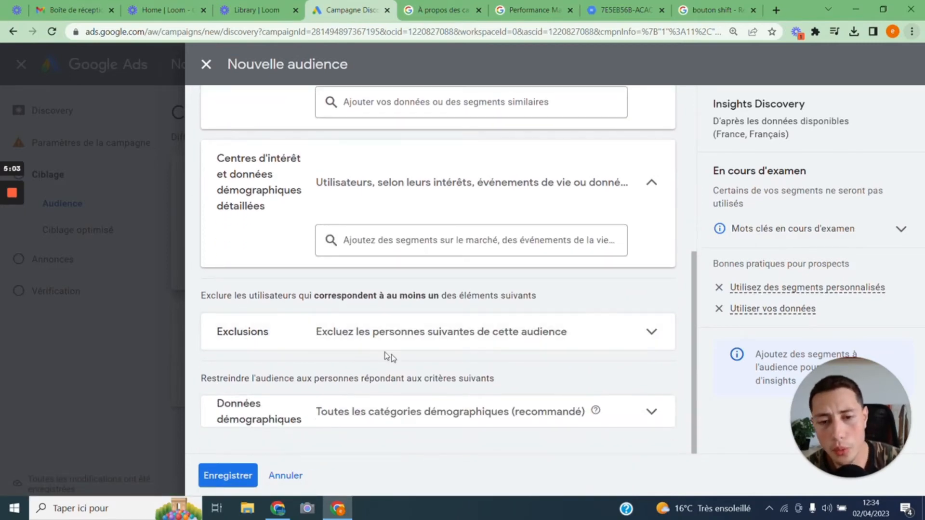
pyautogui.click(508, 341)
pyautogui.click(453, 368)
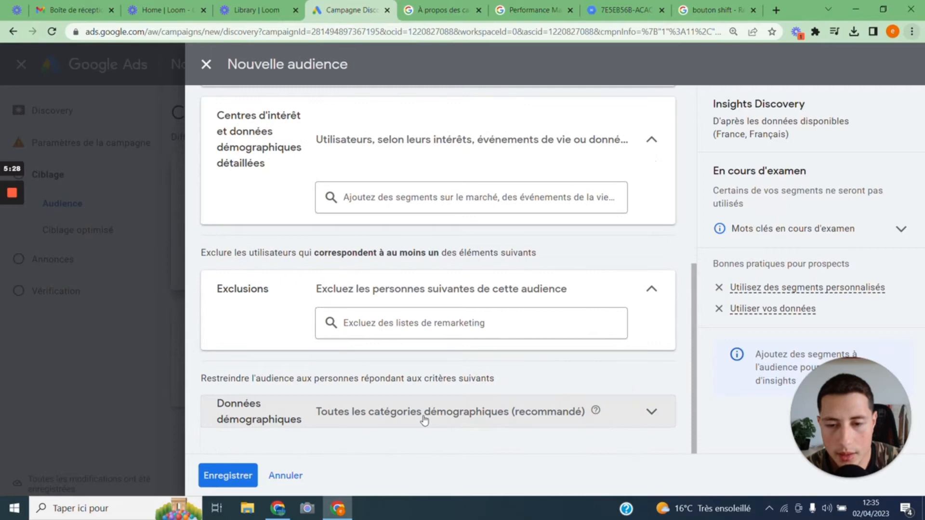
# Restrict the audience's demographics by excluding women and setting the minimum age to 25
pyautogui.click(424, 414)
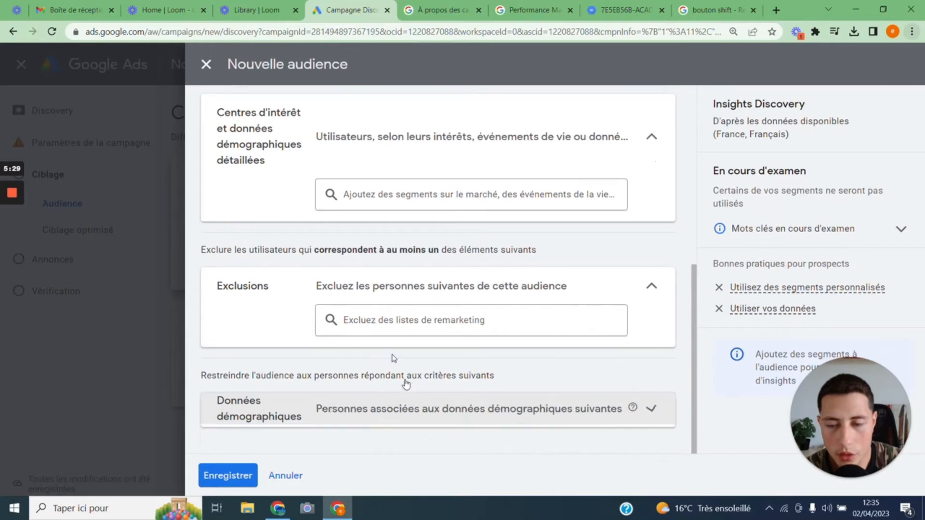
pyautogui.scroll(-2, 375, 313)
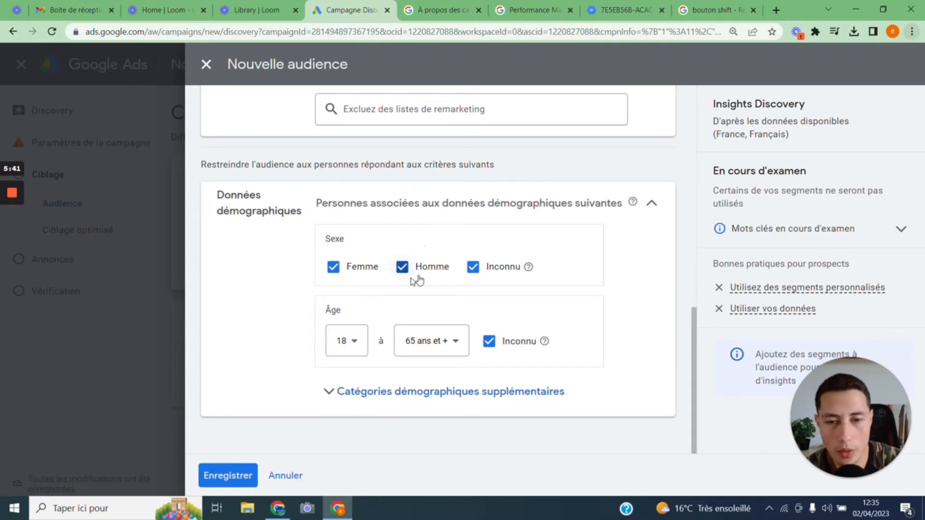
pyautogui.click(333, 268)
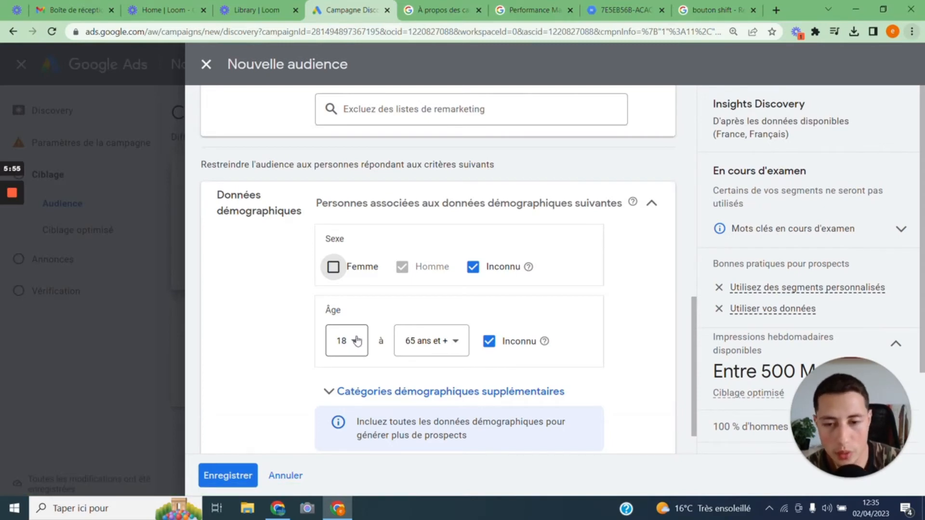
pyautogui.click(368, 353)
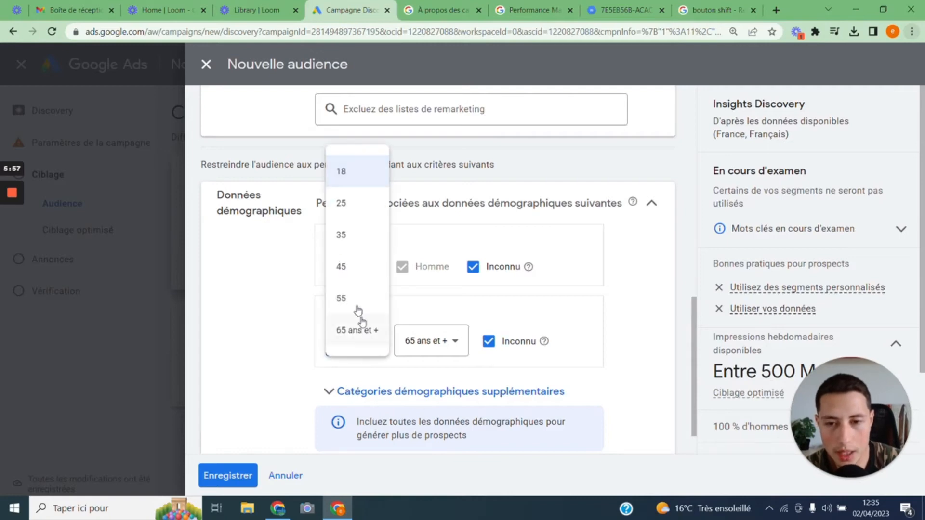
pyautogui.click(338, 214)
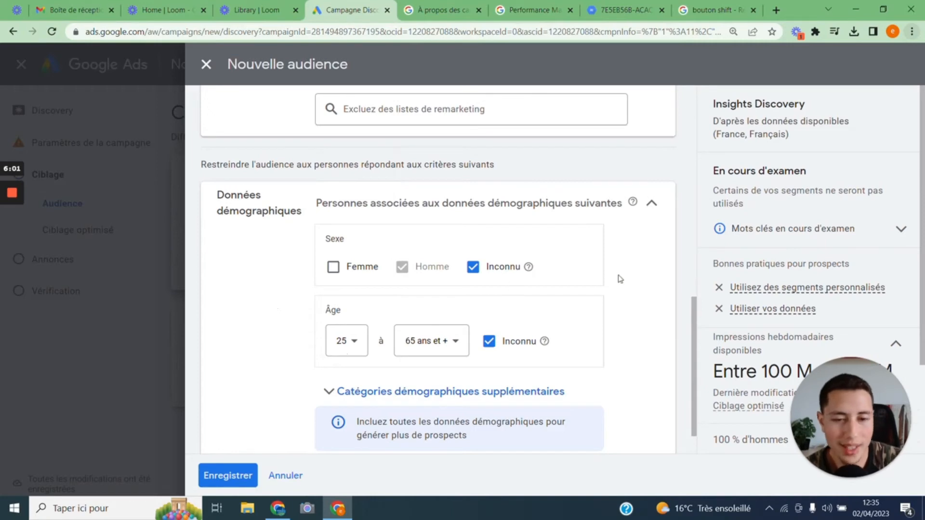
# Save the new audience and proceed to the campaign's ad creation stage with optimized targeting enabled
pyautogui.scroll(-1, 620, 279)
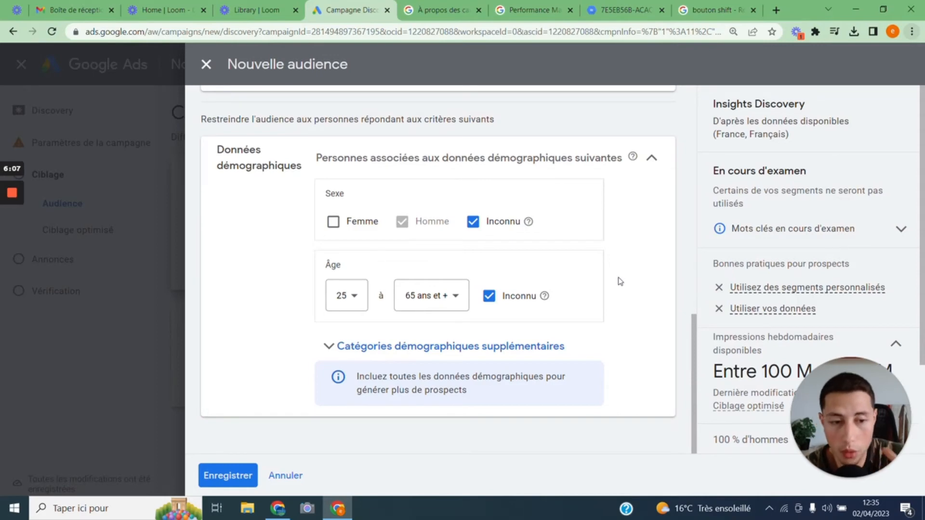
pyautogui.click(225, 477)
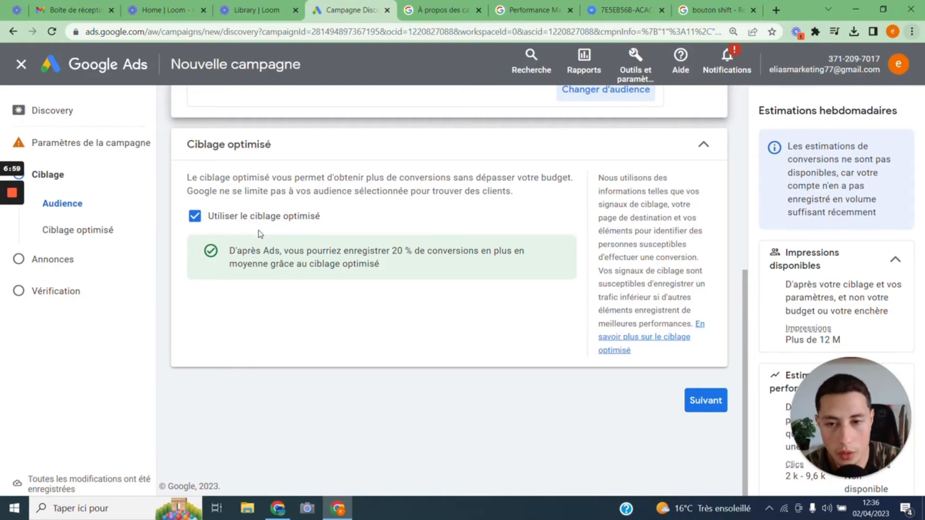
pyautogui.click(707, 404)
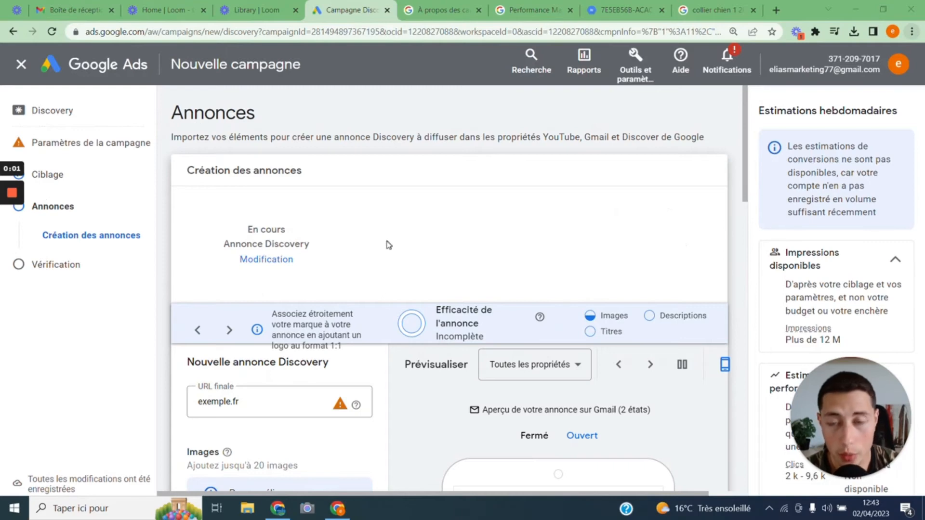
# Review the new Discovery ad's form and check its final URL field
pyautogui.scroll(-4, 389, 248)
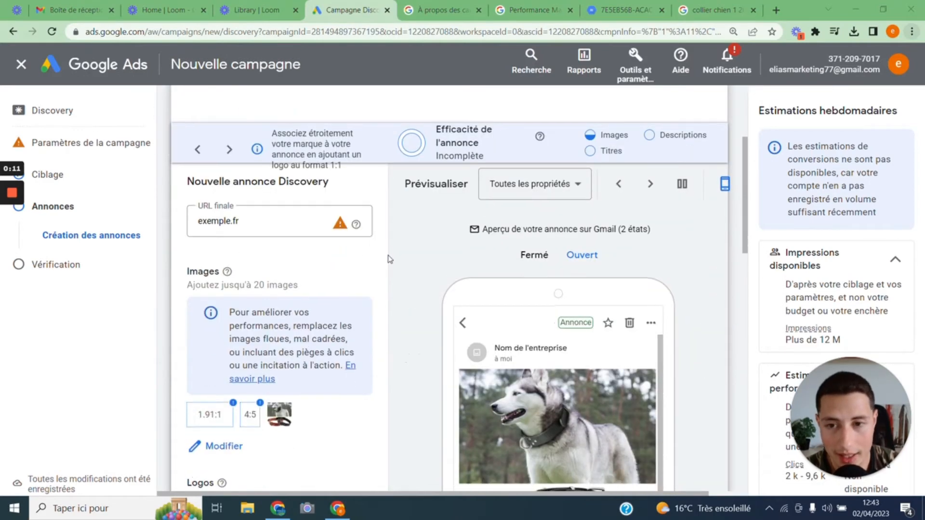
pyautogui.scroll(1, 390, 258)
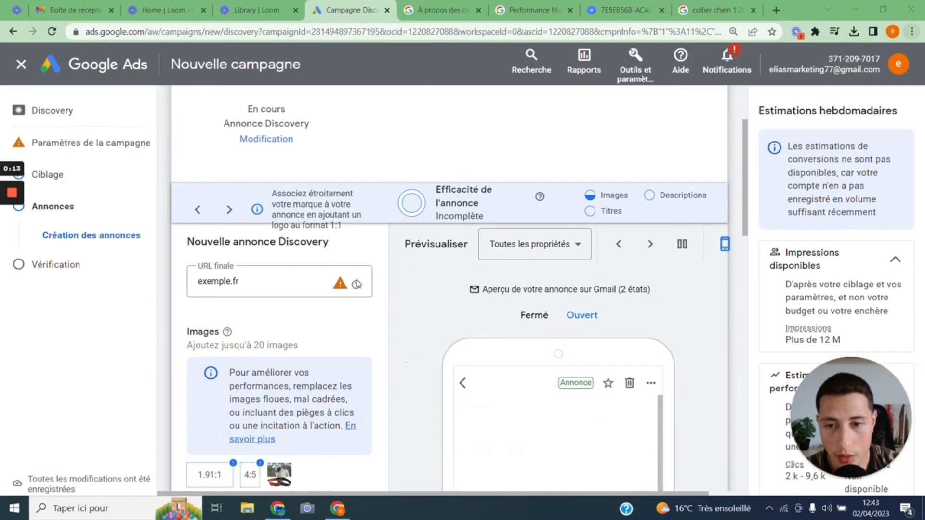
pyautogui.click(194, 285)
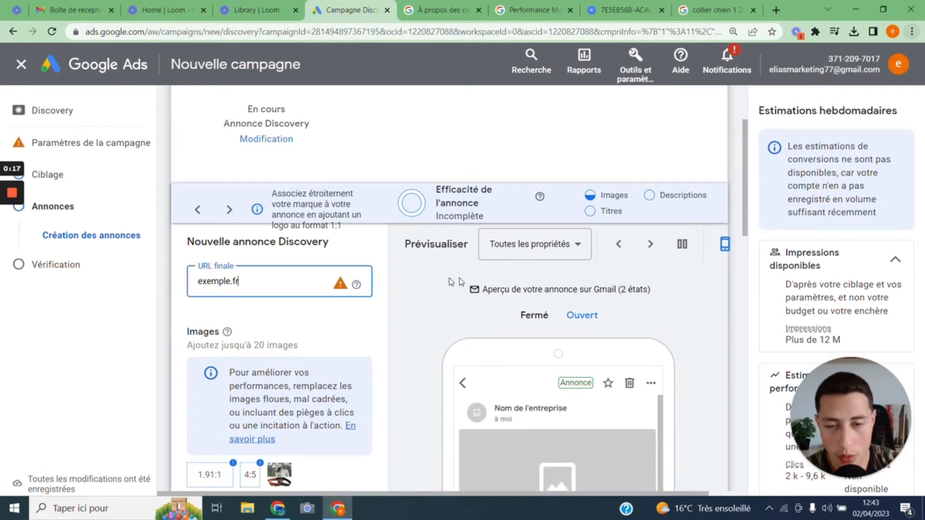
pyautogui.click(498, 274)
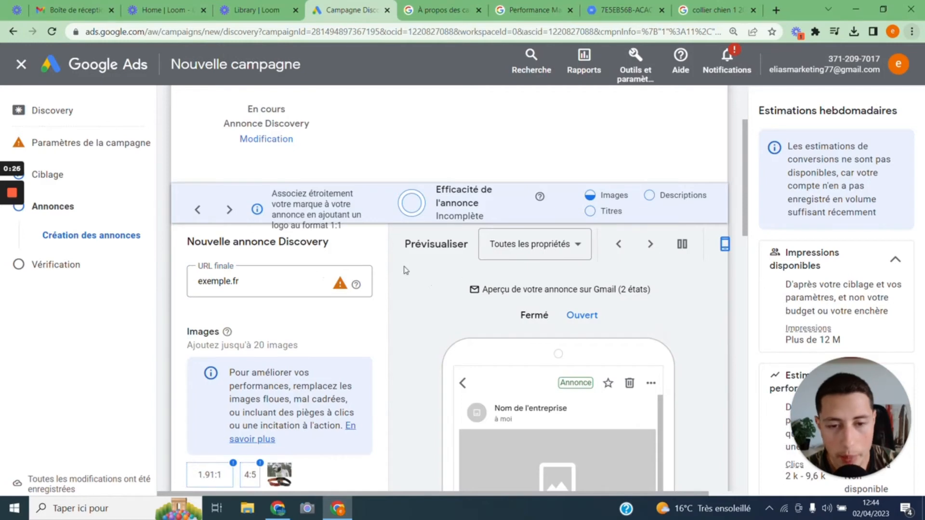
# Switch the ad preview from all properties to Discover
pyautogui.click(517, 247)
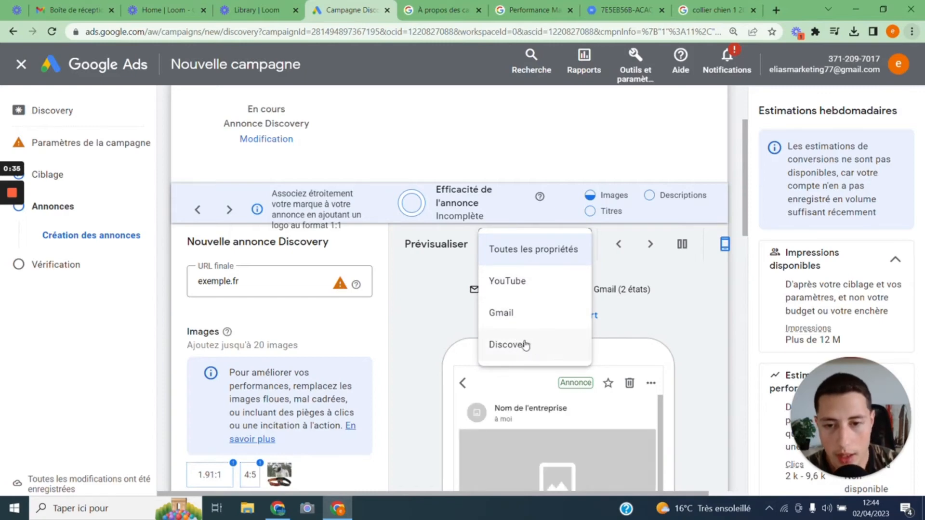
pyautogui.click(530, 345)
pyautogui.scroll(-2, 440, 360)
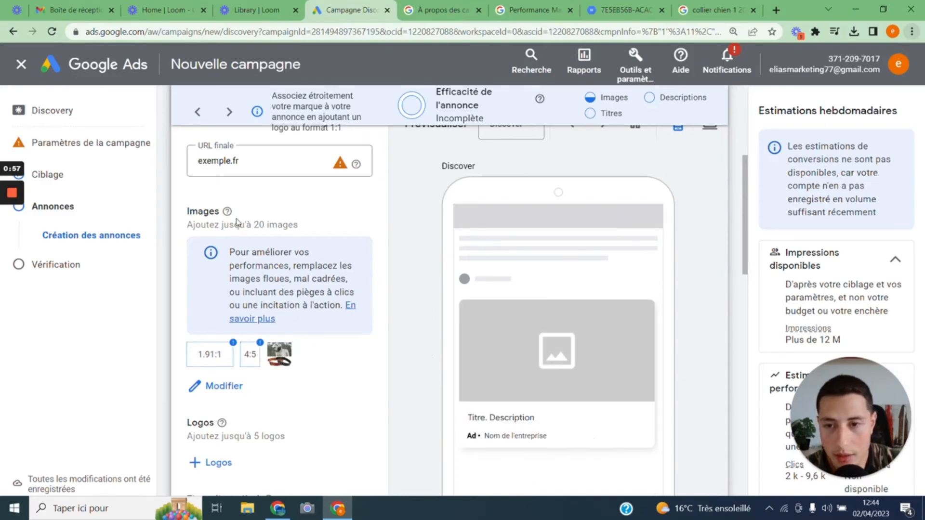
# Review the ad's image and logo sections, and add a second empty title field
pyautogui.moveTo(226, 212)
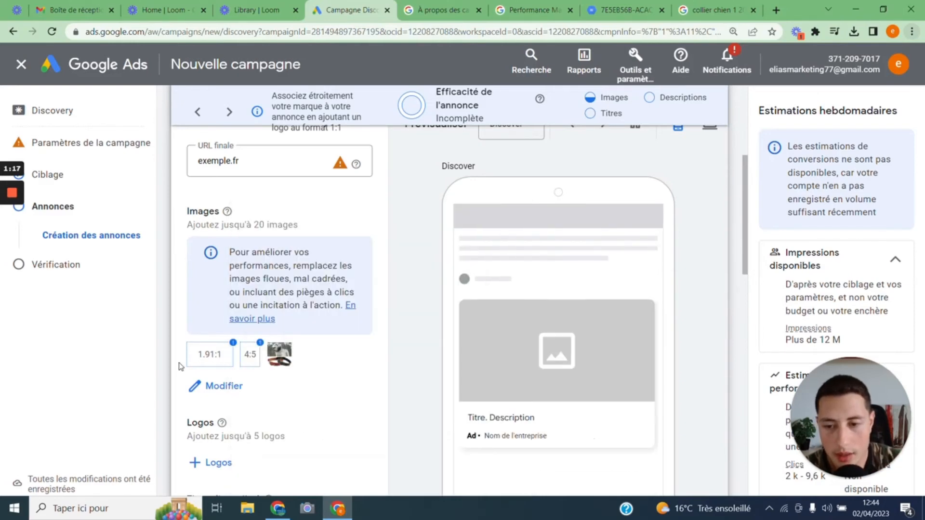
pyautogui.scroll(-4, 179, 366)
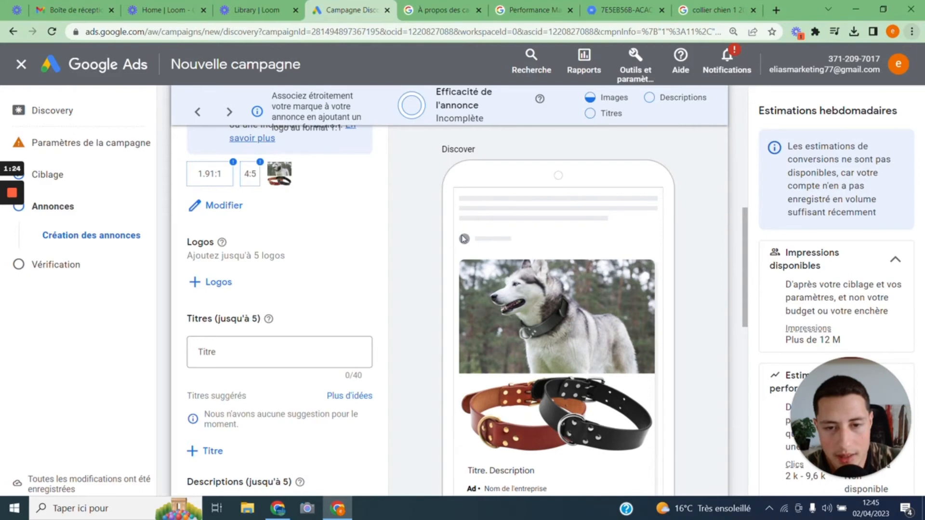
pyautogui.scroll(-1, 359, 272)
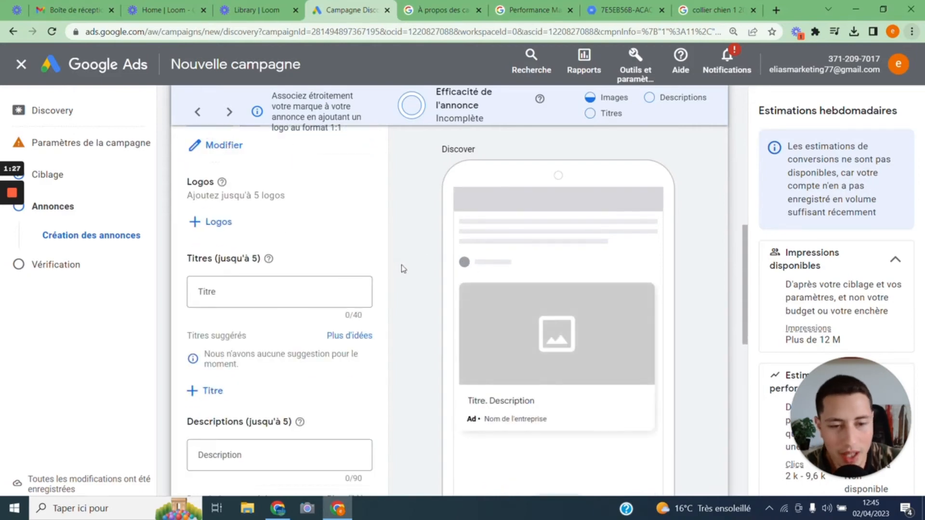
pyautogui.scroll(-1, 404, 269)
pyautogui.click(203, 231)
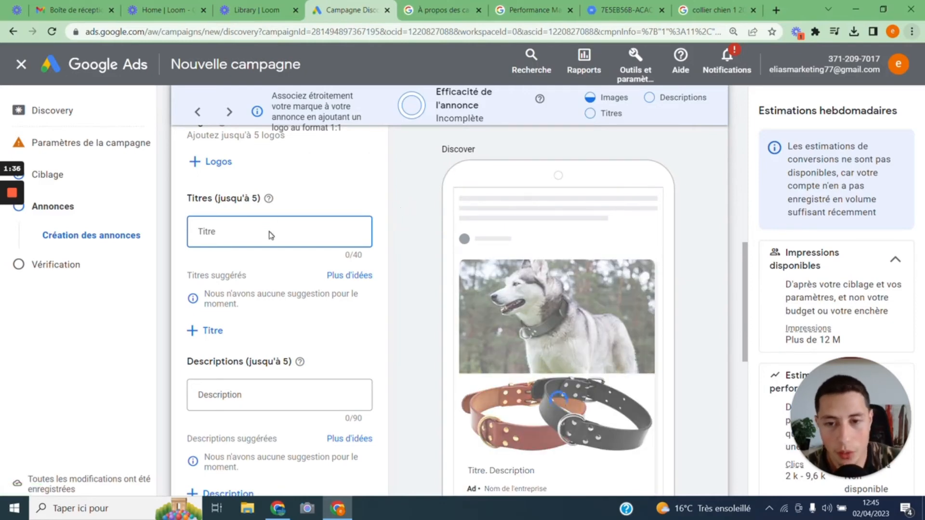
pyautogui.click(212, 331)
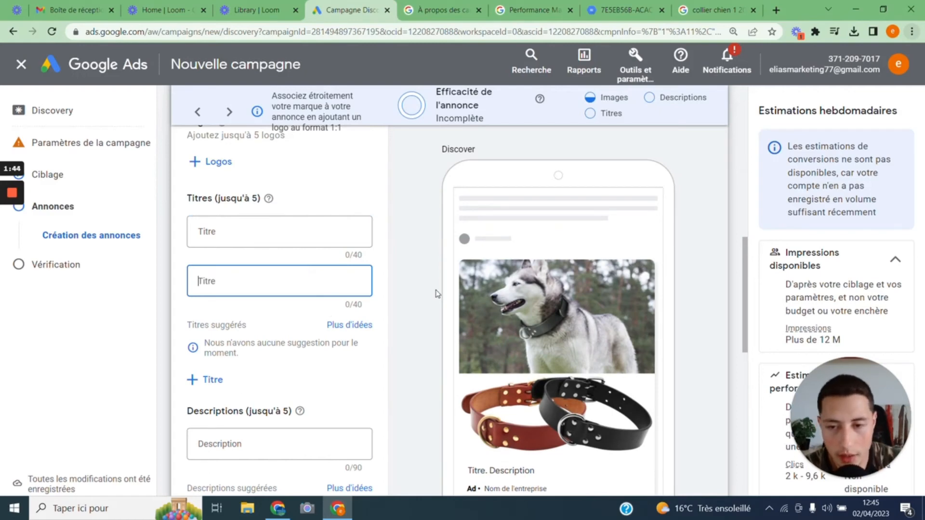
pyautogui.click(311, 240)
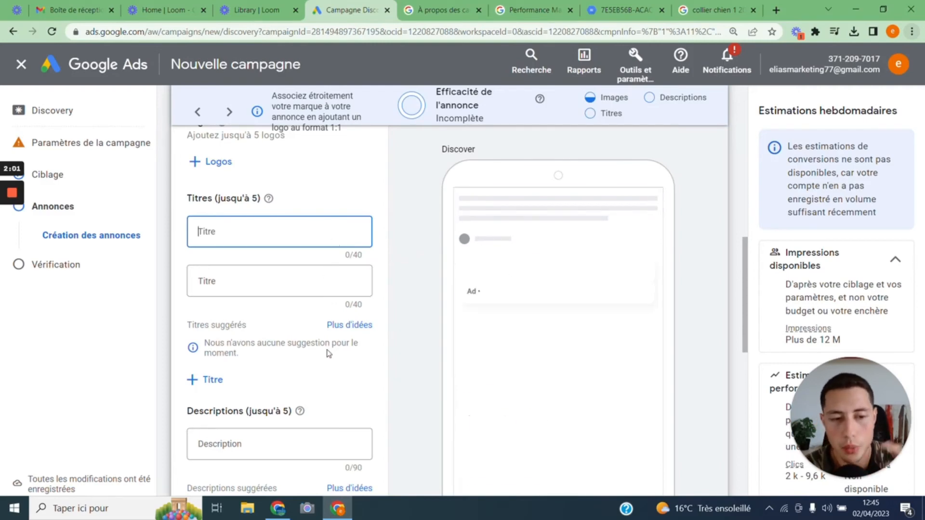
# Review the ad form's description, business name and URL options fields down to the call-to-action section
pyautogui.scroll(-4, 406, 299)
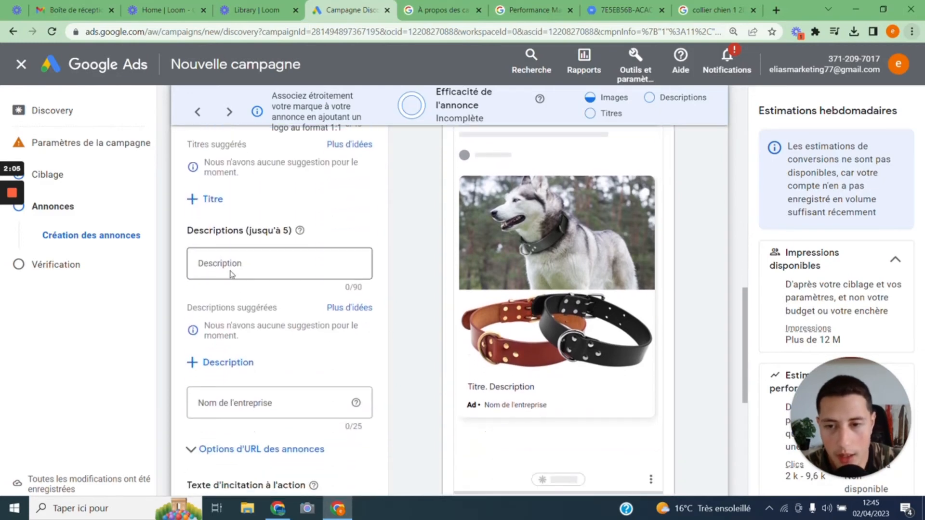
pyautogui.click(259, 275)
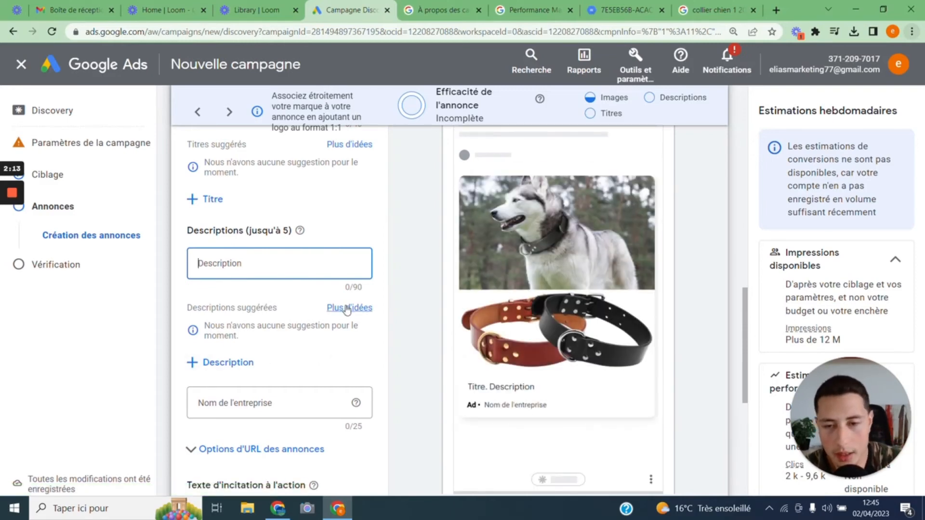
pyautogui.scroll(-1, 395, 317)
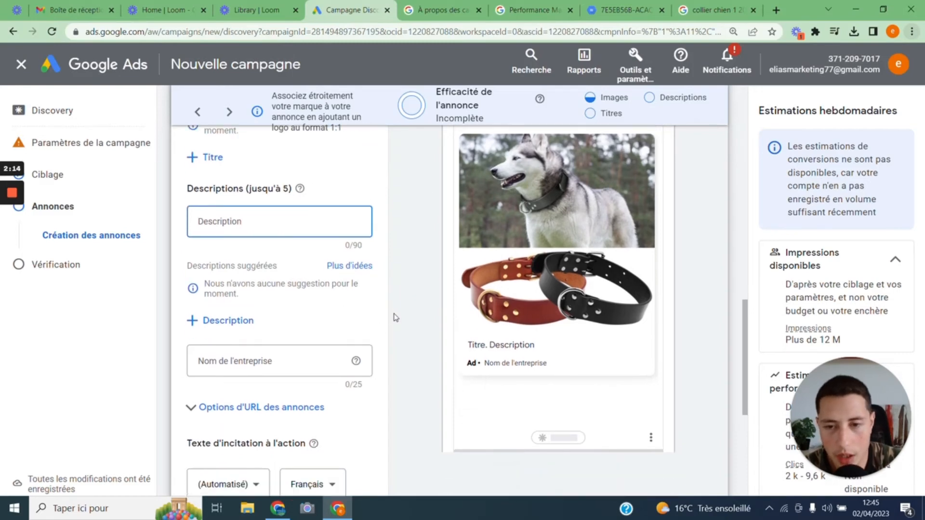
pyautogui.scroll(-1, 395, 317)
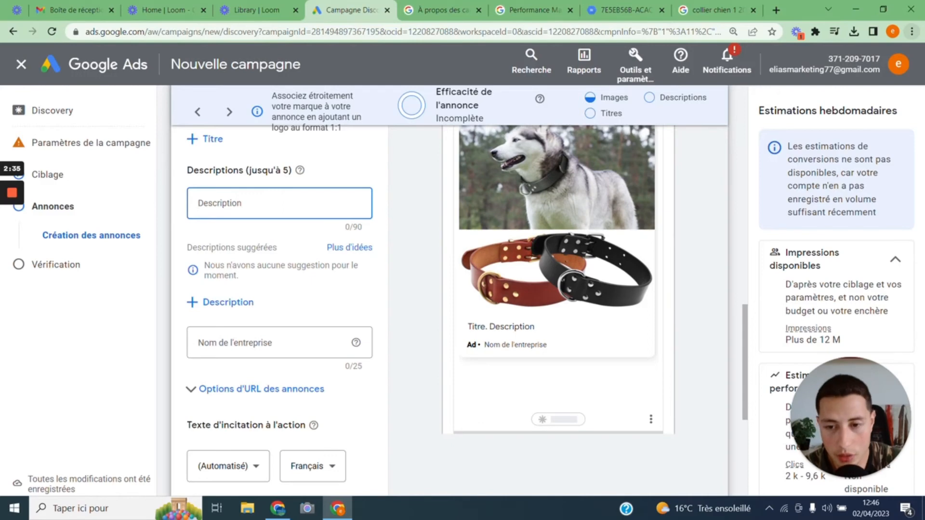
pyautogui.scroll(-1, 352, 234)
pyautogui.scroll(-1, 352, 234)
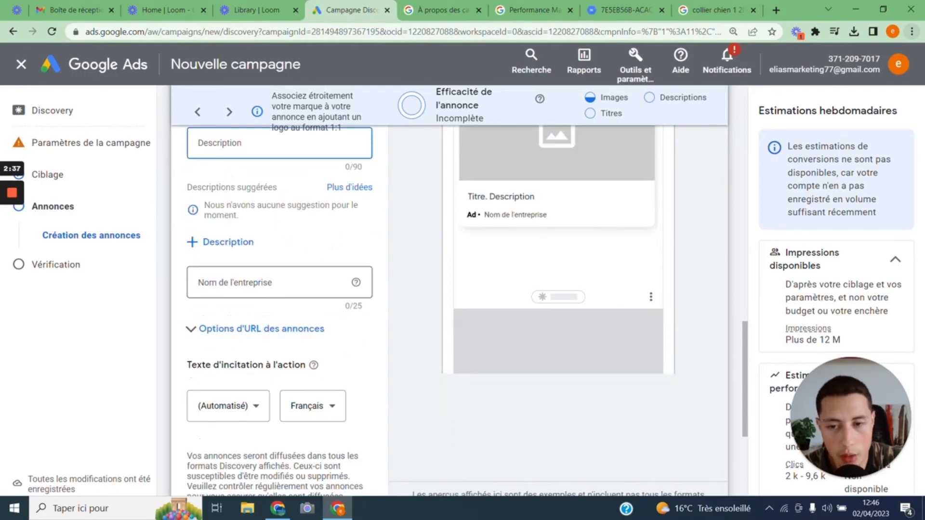
pyautogui.scroll(-3, 272, 294)
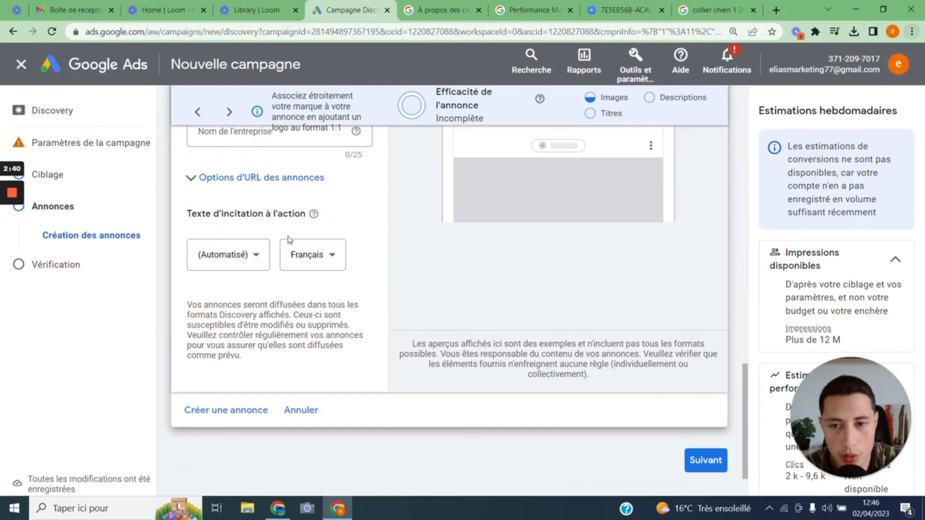
# Examine the available call-to-action texts for the ad and keep the automated option
pyautogui.click(249, 263)
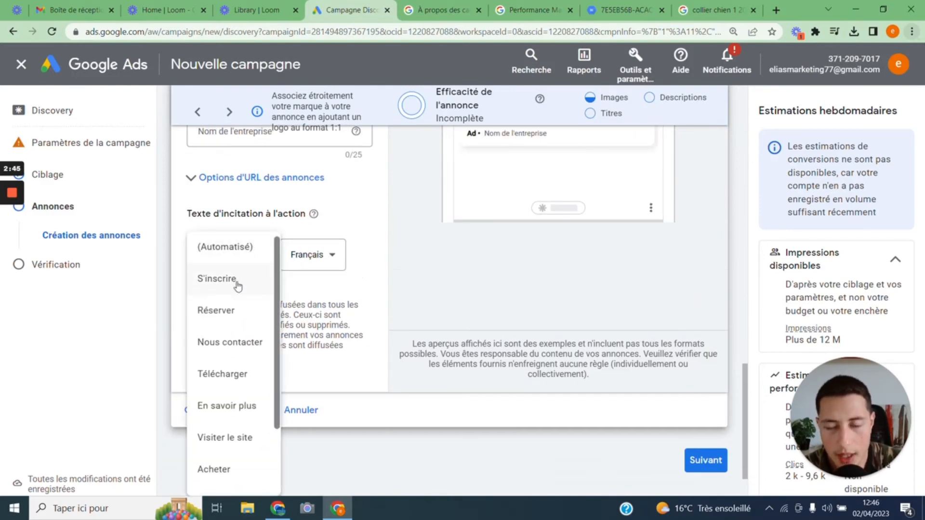
pyautogui.scroll(-2, 238, 286)
pyautogui.scroll(2, 237, 287)
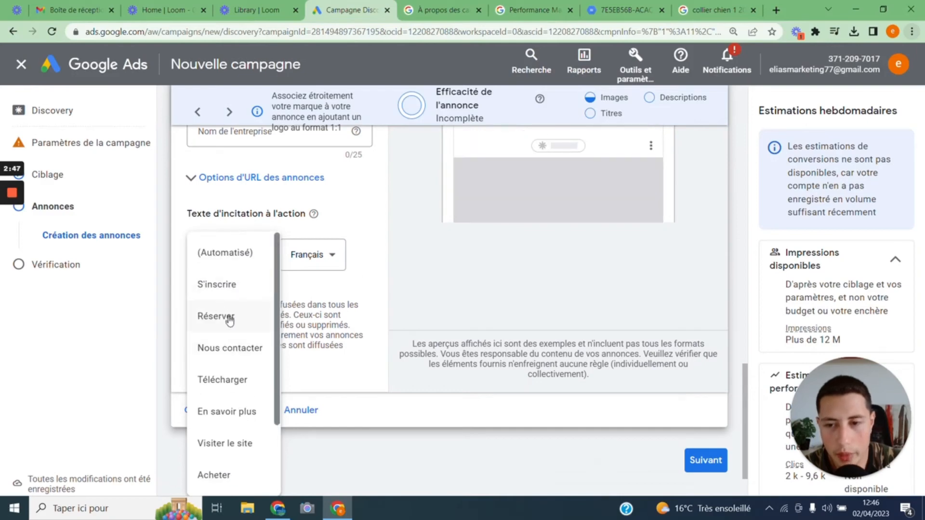
pyautogui.scroll(-3, 230, 320)
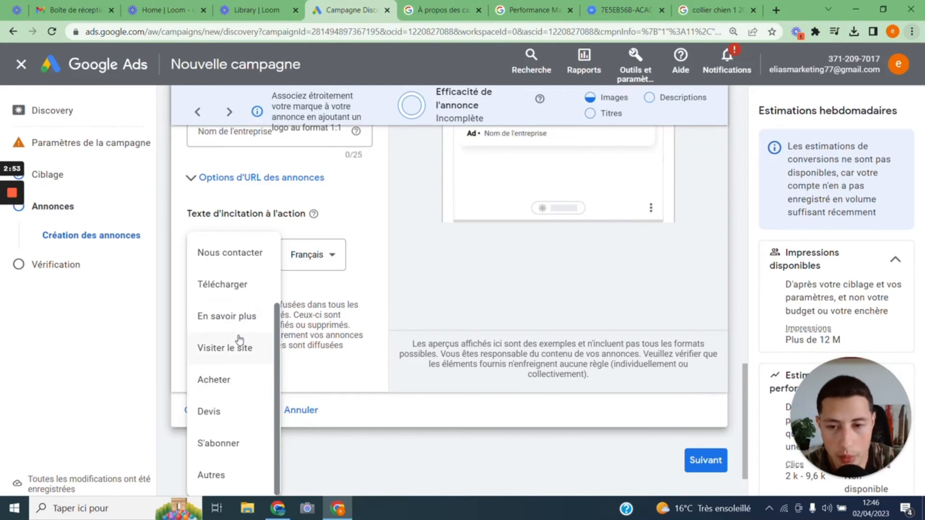
pyautogui.scroll(2, 239, 340)
pyautogui.scroll(1, 239, 340)
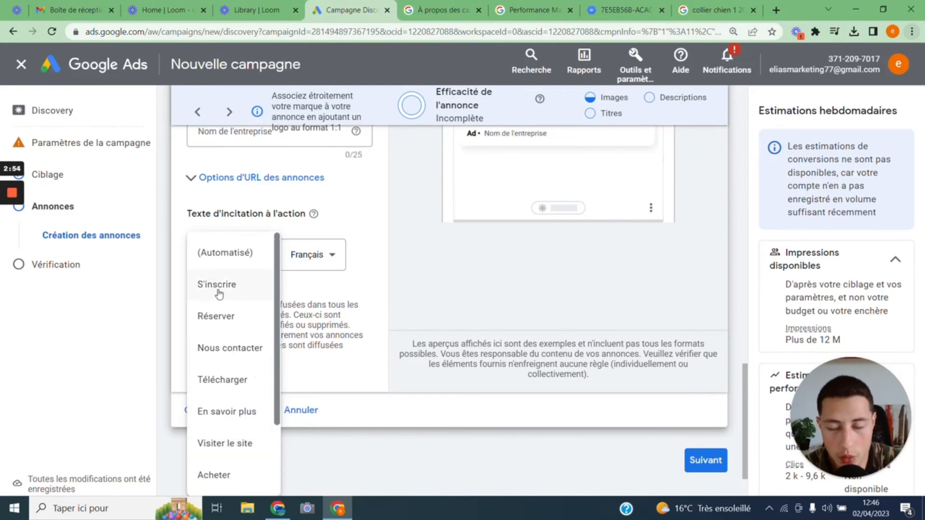
pyautogui.scroll(-3, 218, 332)
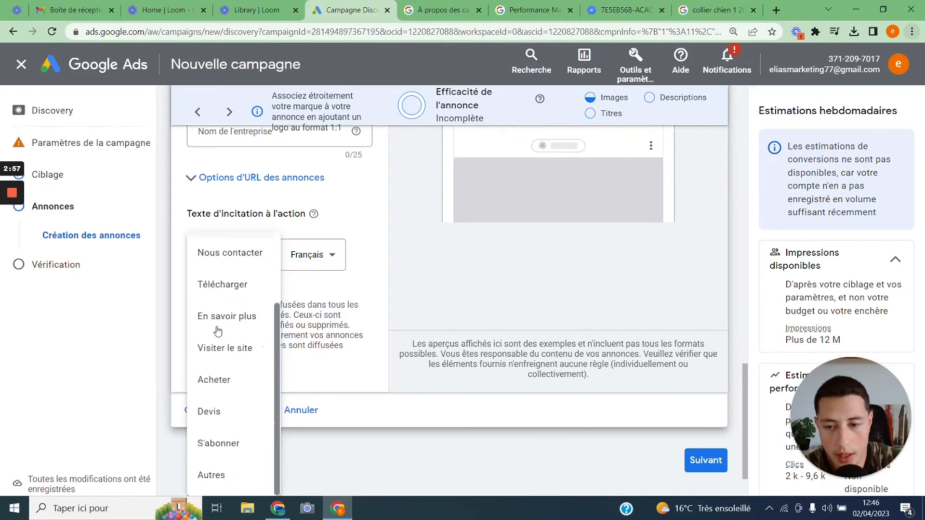
pyautogui.scroll(2, 218, 331)
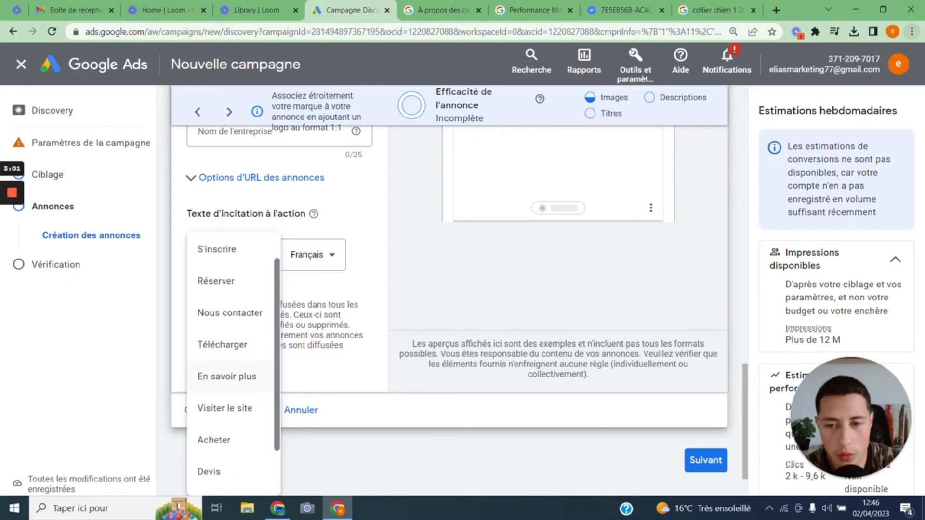
pyautogui.click(390, 292)
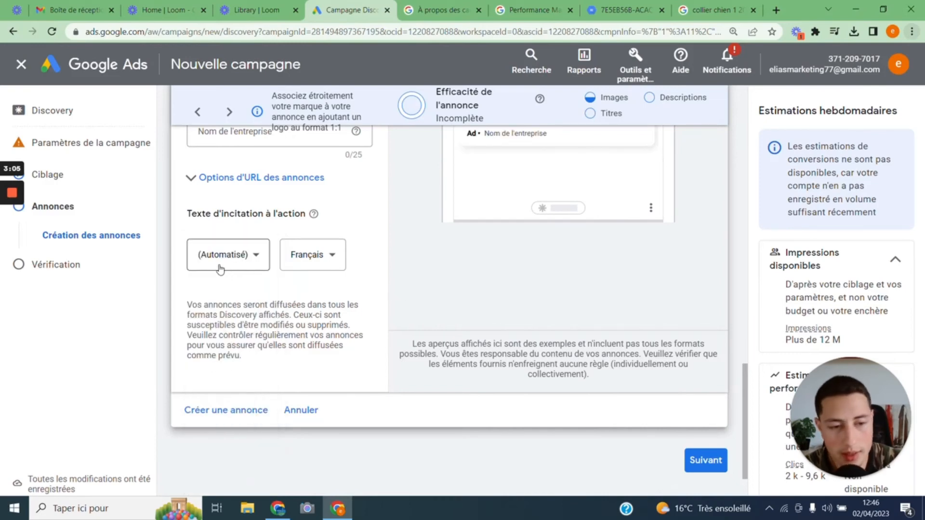
# Submit the Discovery ad for creation, go to campaign verification, and review the flagged issues, campaign settings and ad group summary
pyautogui.click(233, 410)
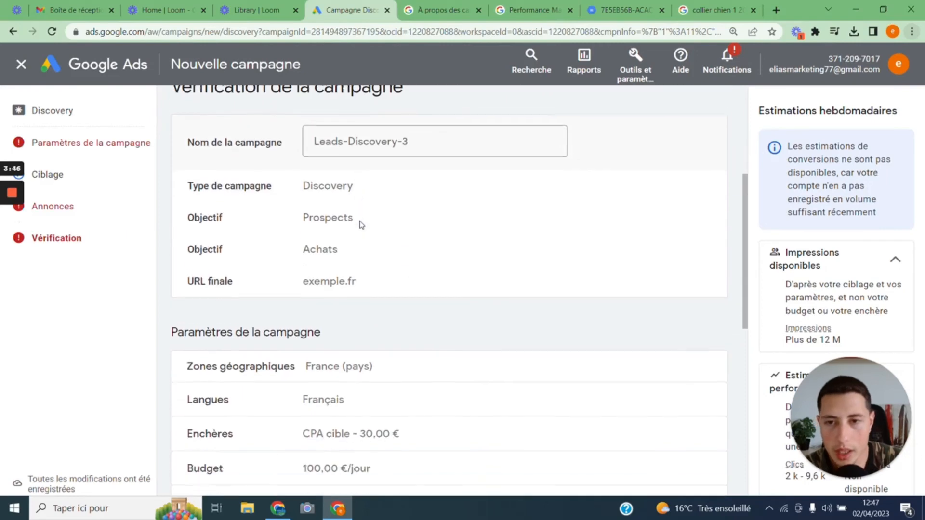
pyautogui.scroll(1, 363, 244)
pyautogui.scroll(-1, 444, 245)
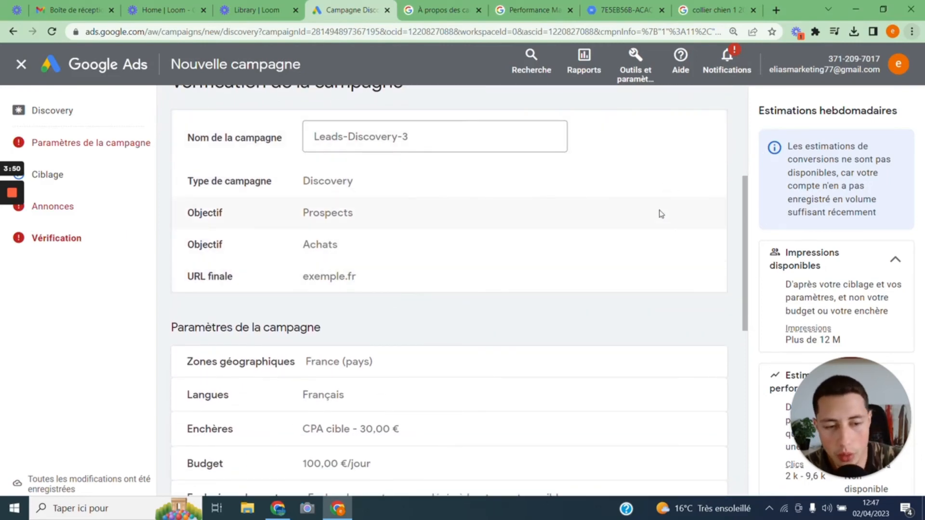
pyautogui.scroll(3, 636, 231)
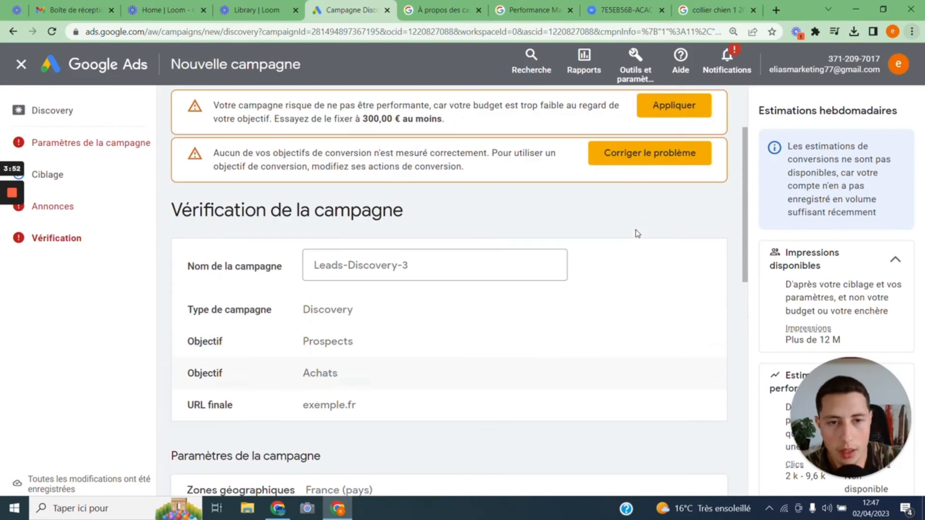
pyautogui.scroll(3, 637, 233)
pyautogui.scroll(-1, 633, 319)
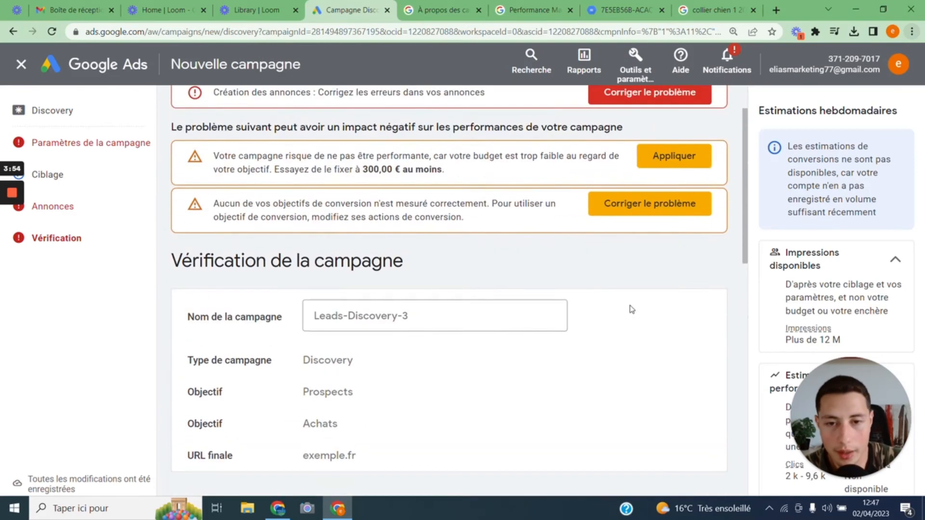
pyautogui.scroll(-1, 632, 309)
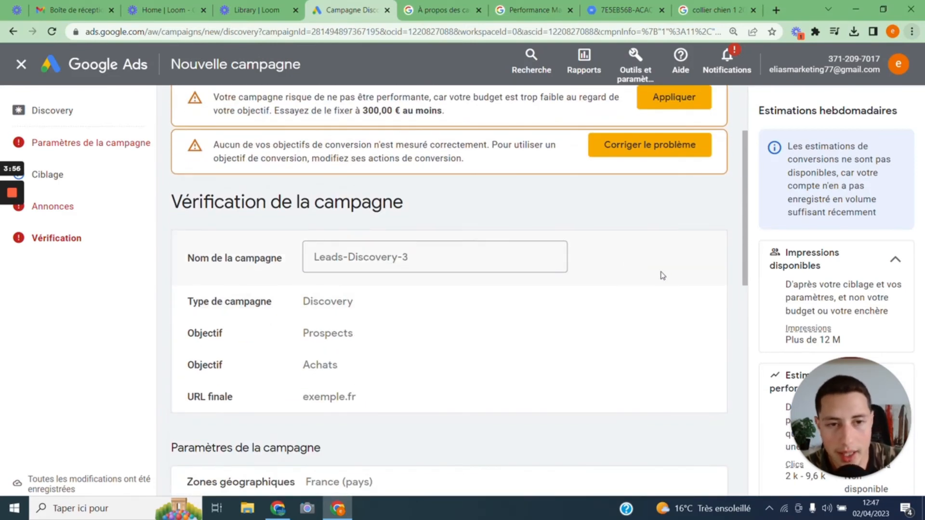
pyautogui.scroll(-2, 658, 275)
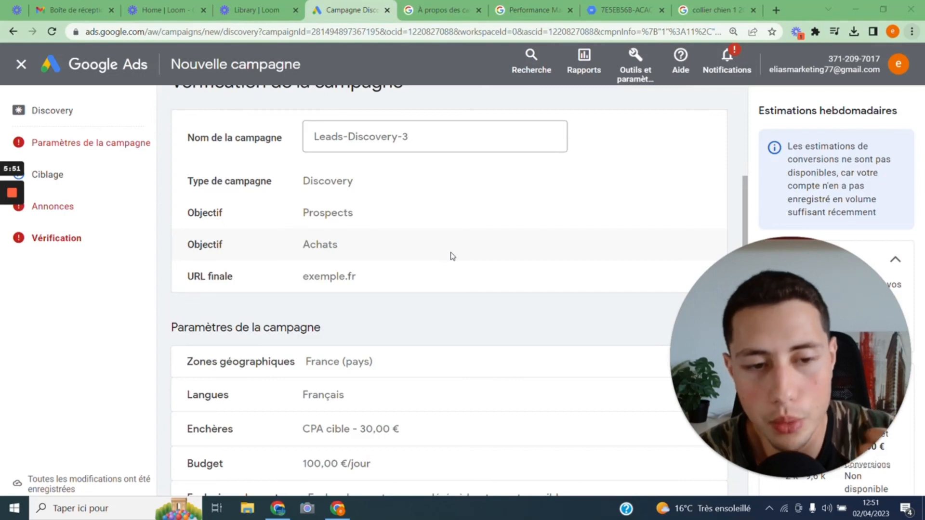
pyautogui.scroll(-2, 458, 256)
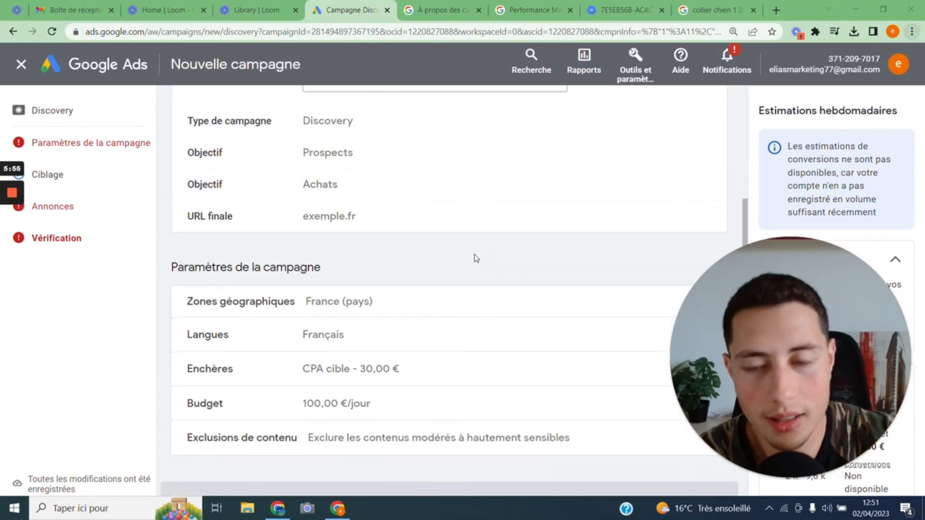
pyautogui.scroll(-2, 472, 254)
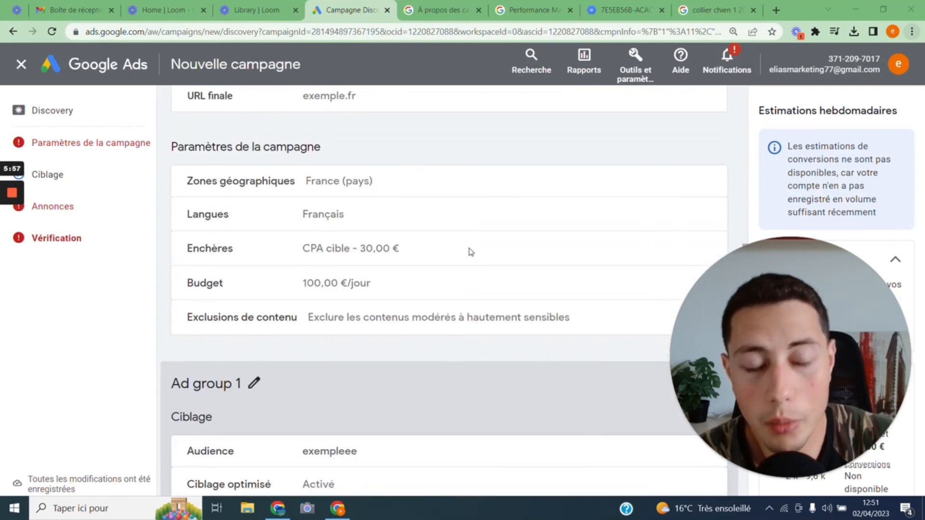